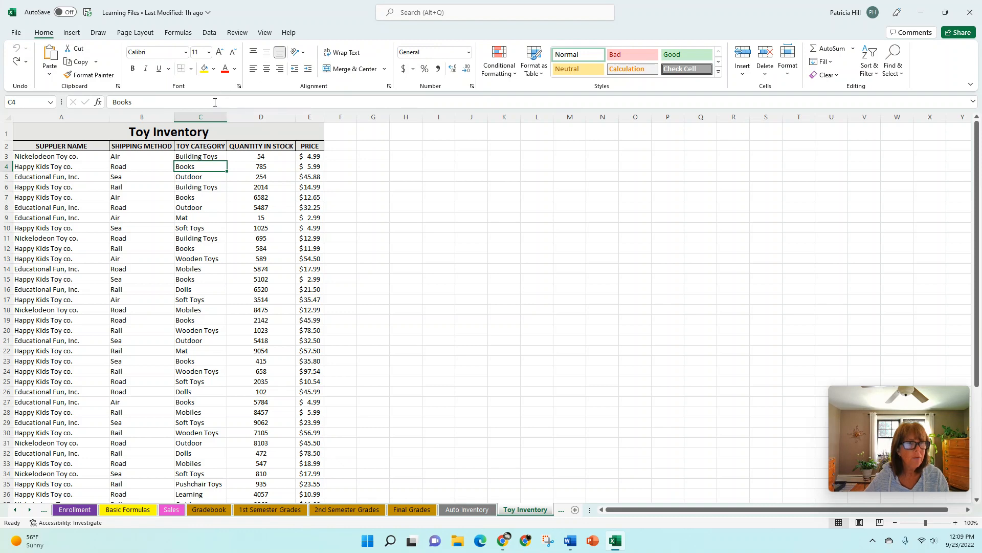
click(196, 157)
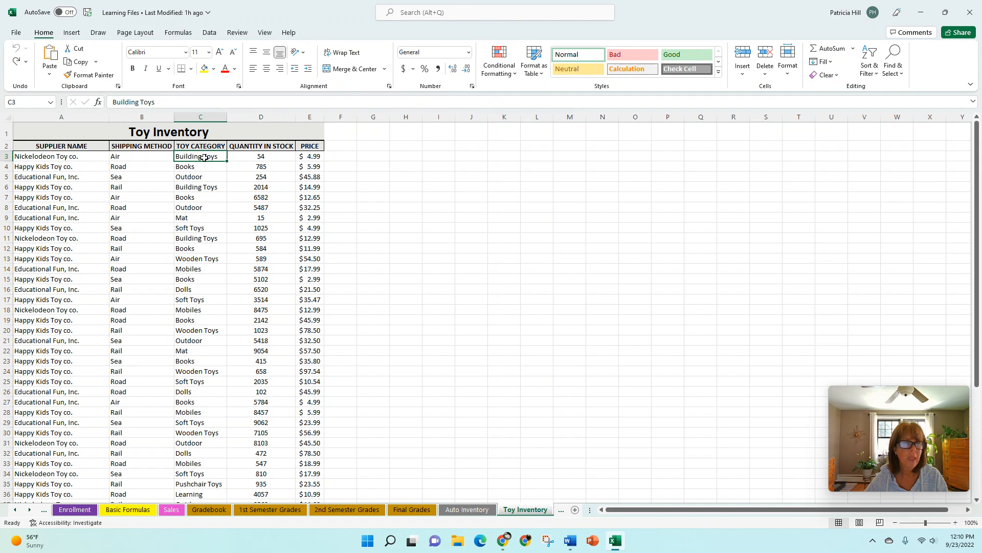
click(246, 156)
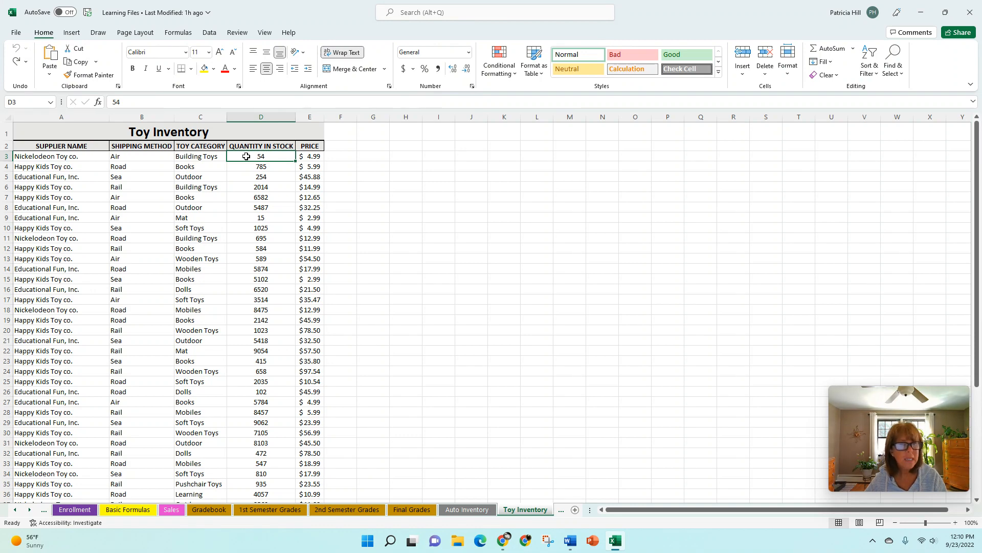
click(341, 156)
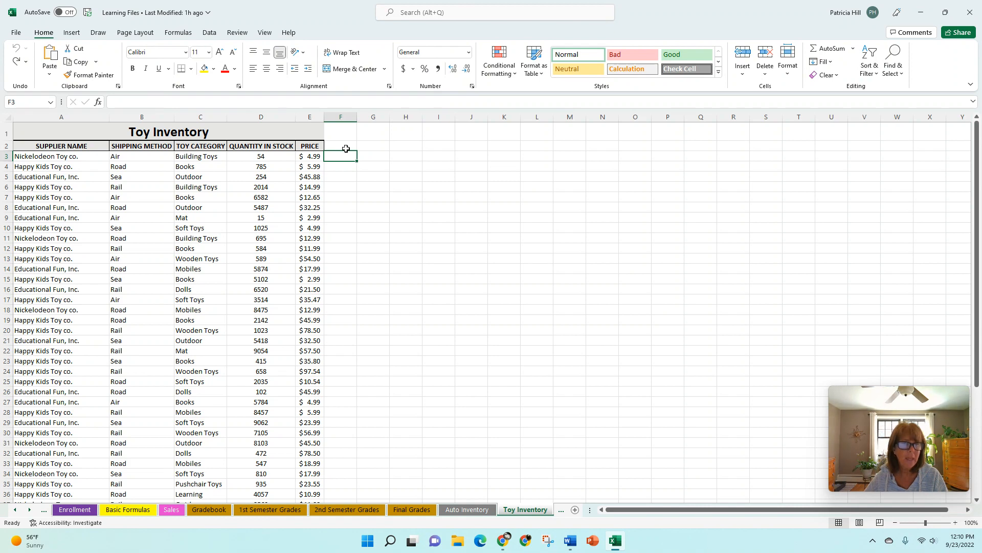
Step: Enter the heading "Number of building toys in stock" in cell F2
click(352, 146)
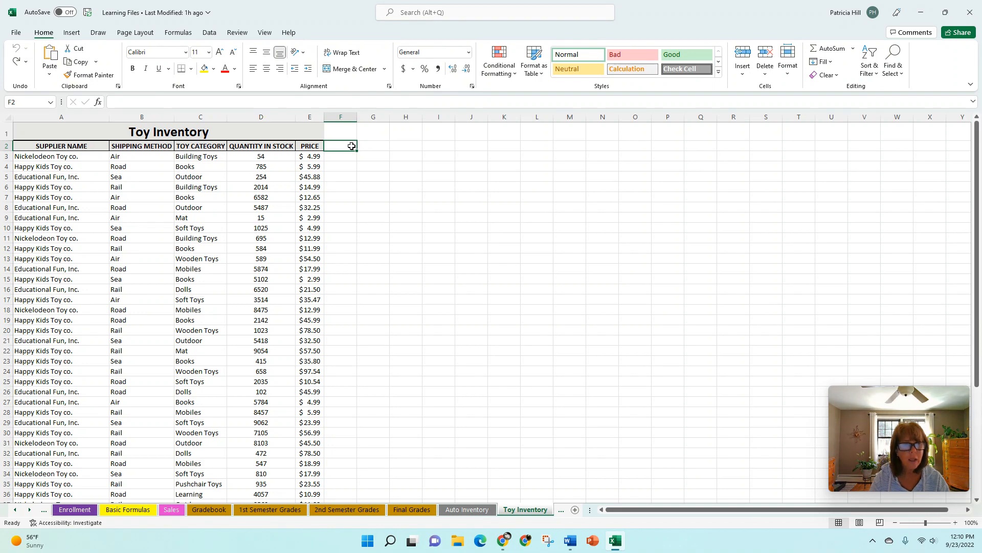
text(Number o)
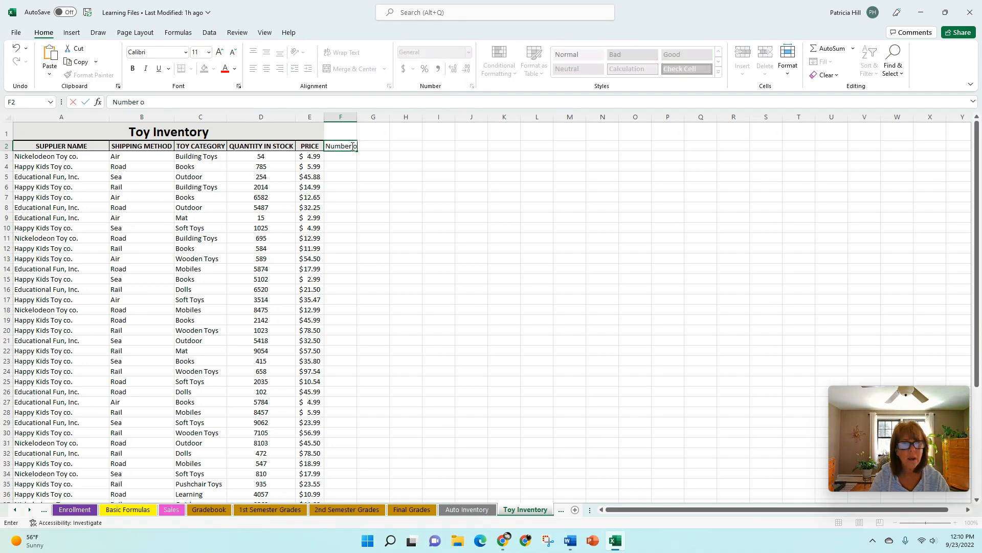
text(f build)
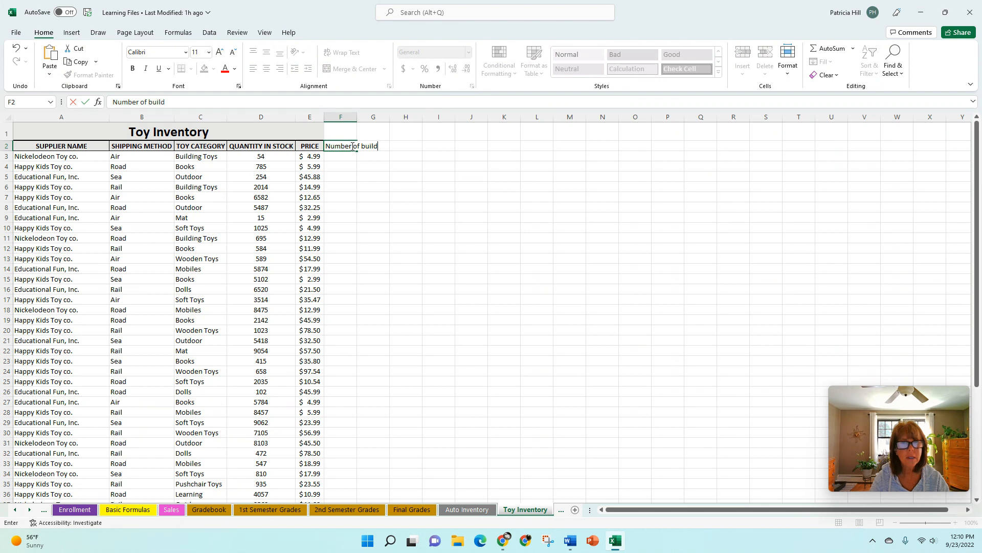
text(ing toys in)
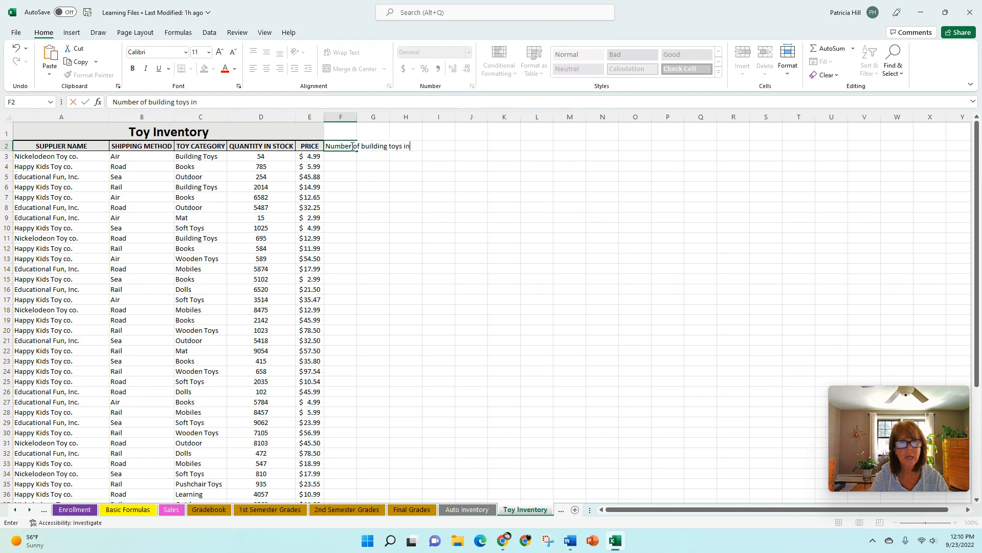
text( stock)
key(Return)
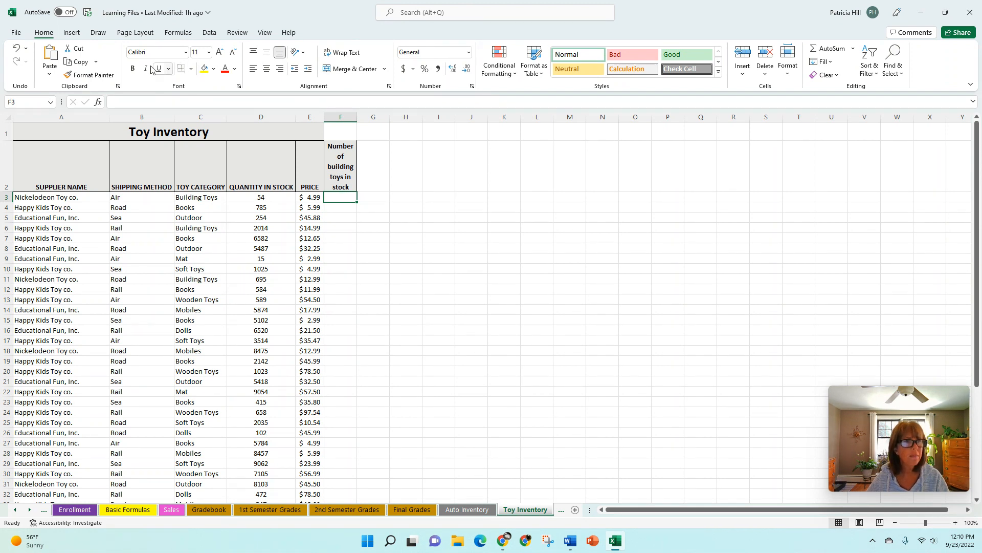
Step: Search the function list for "sumif" and insert the SUMIF function in cell F3
click(99, 103)
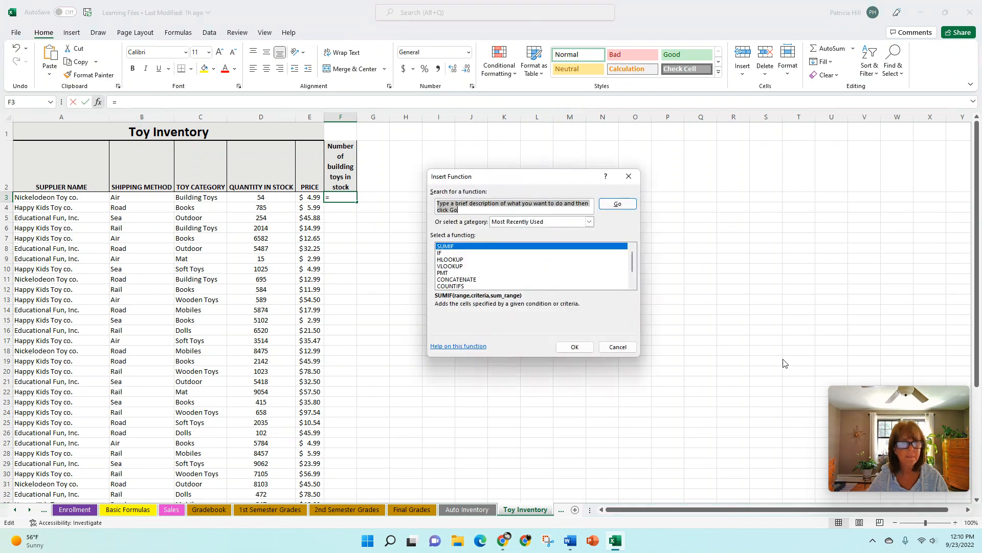
text(sumif)
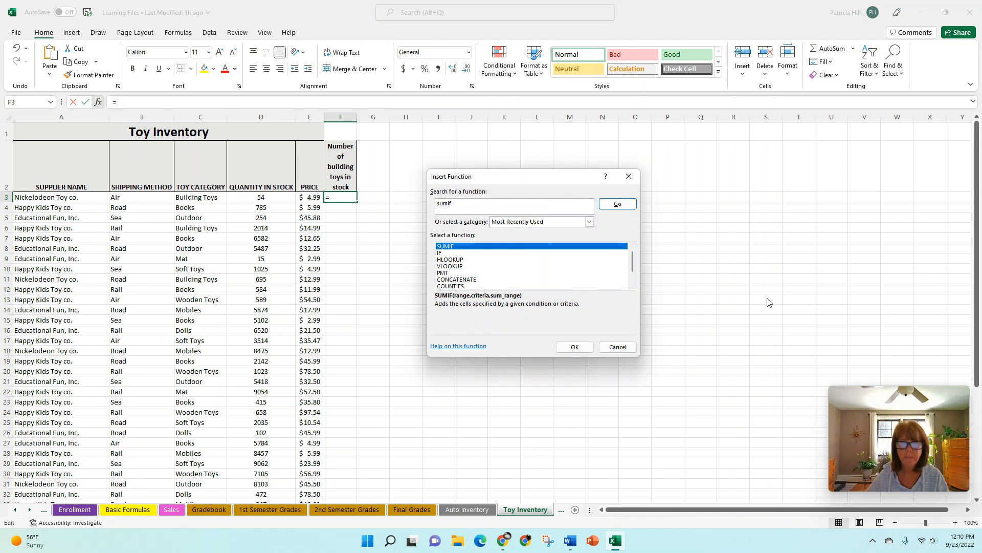
click(612, 207)
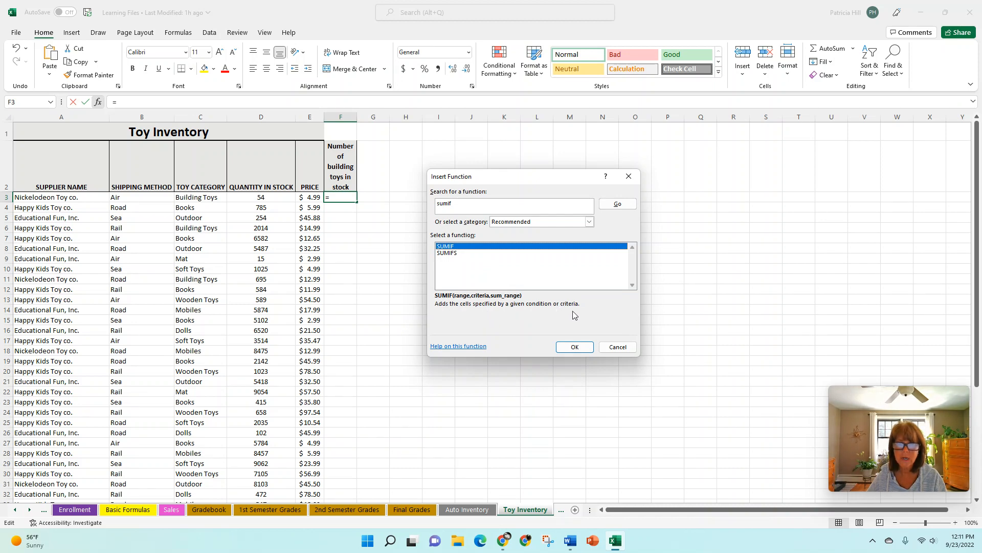
click(574, 347)
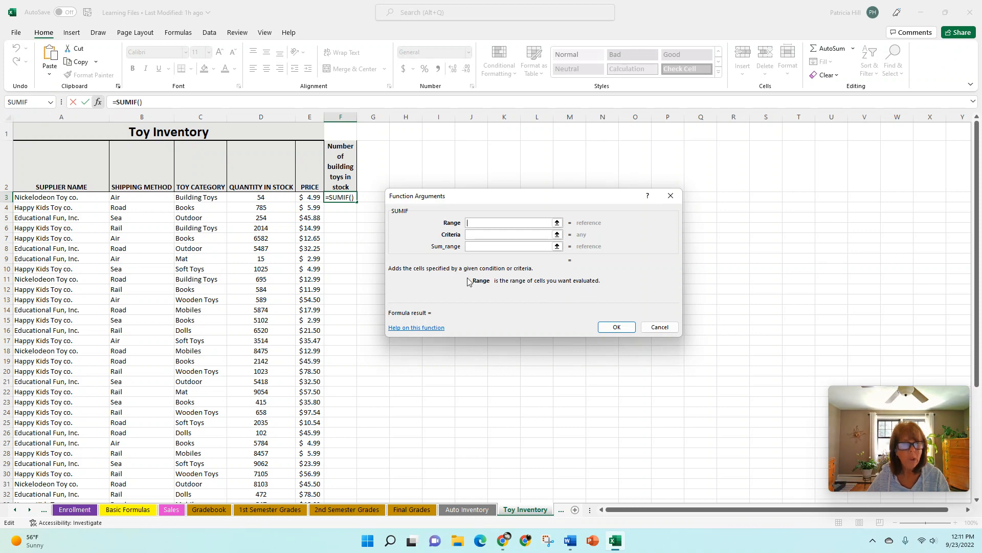
Step: Complete the SUMIF in F3 with range C3:C52, criteria C3 and sum range D3:D52
drag(212, 196, 204, 467)
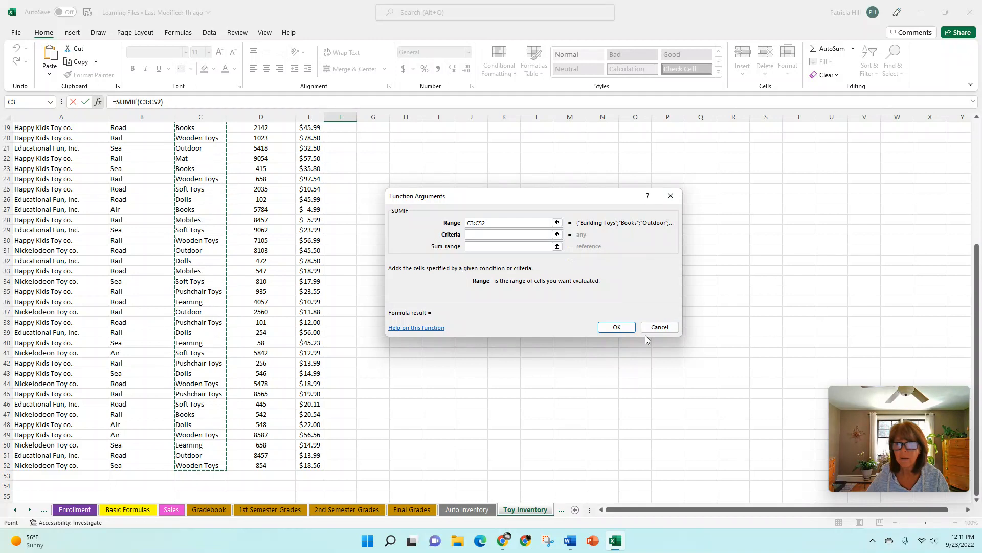
click(524, 235)
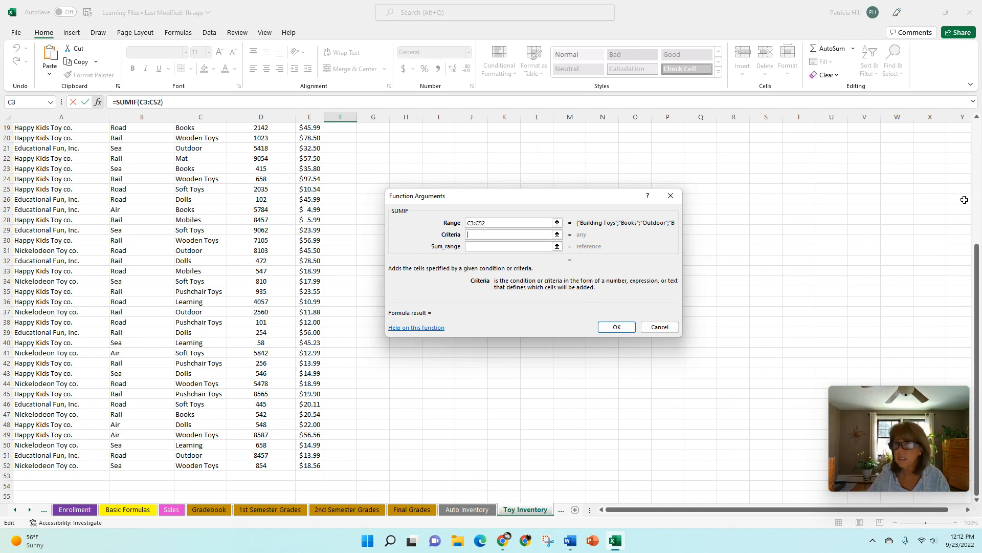
drag(977, 275, 978, 150)
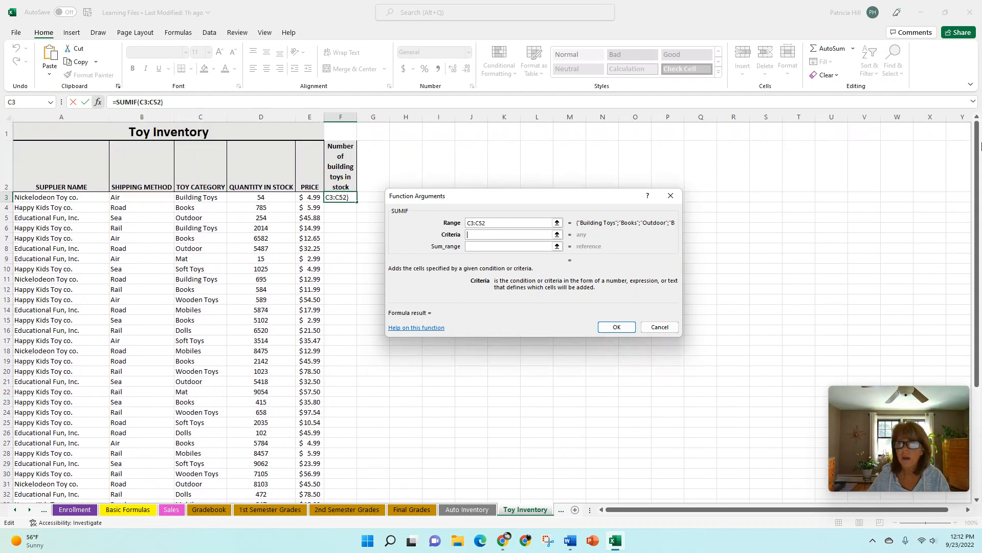
click(199, 199)
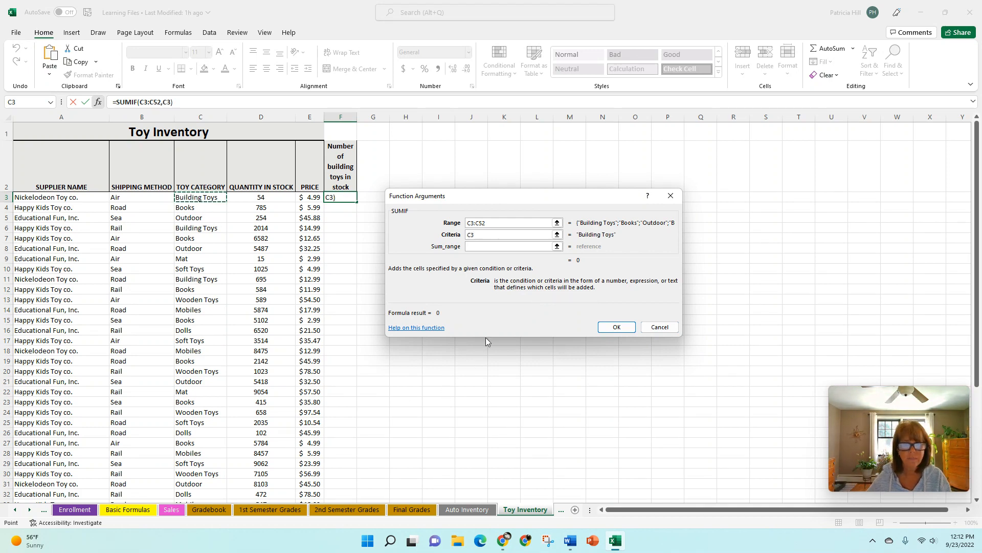
click(476, 247)
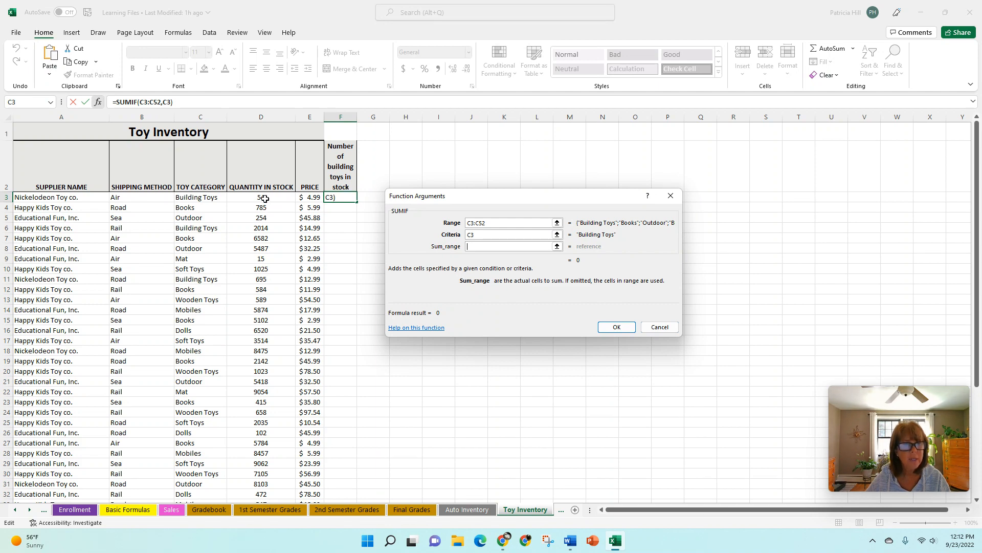
drag(265, 199, 255, 478)
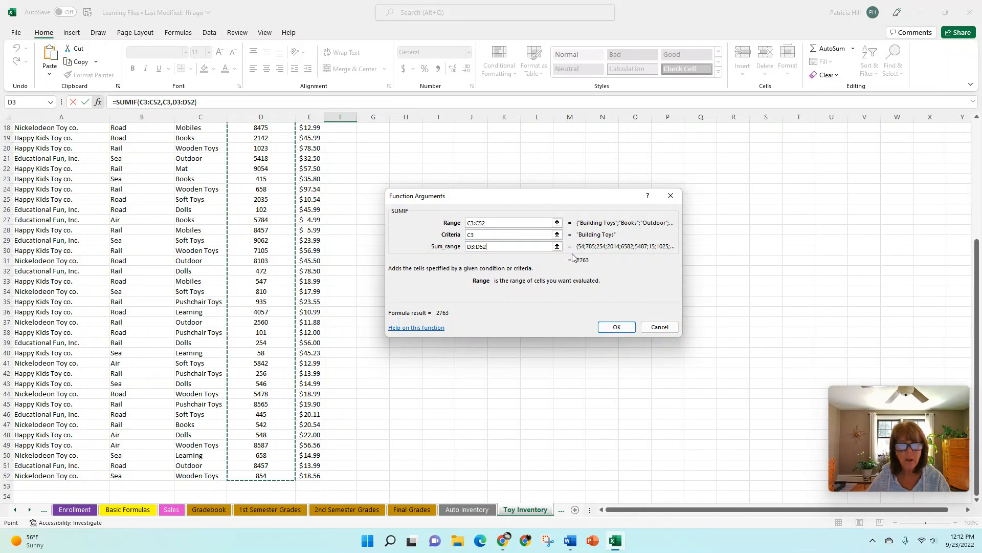
click(615, 328)
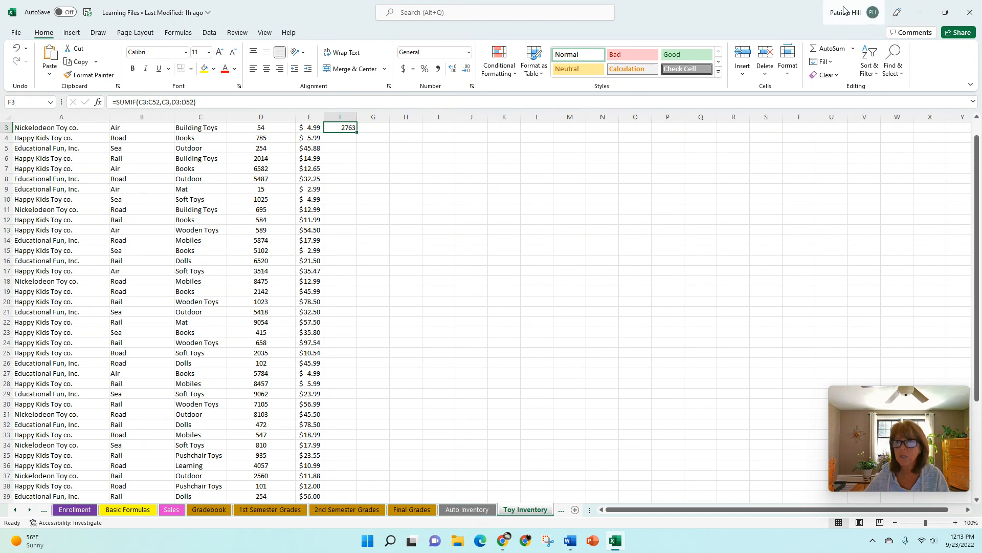
Step: Set the quantity in stock in cell D3 to 500
scroll(976, 160, up, 2)
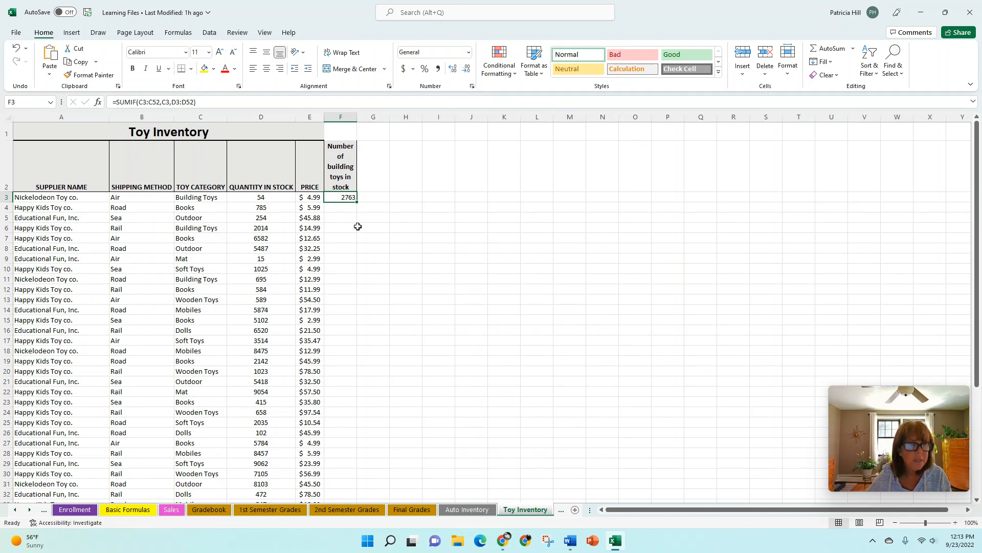
click(244, 200)
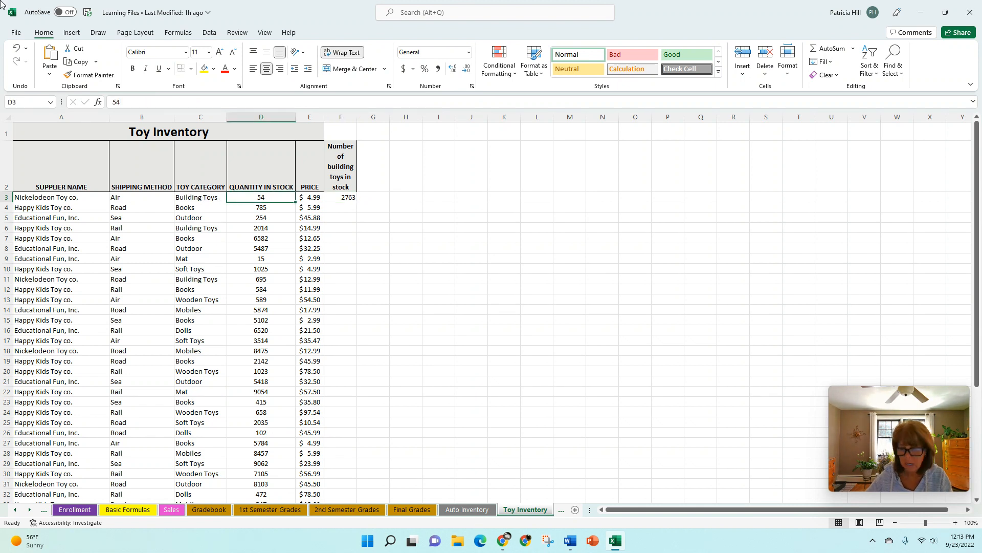
text(500)
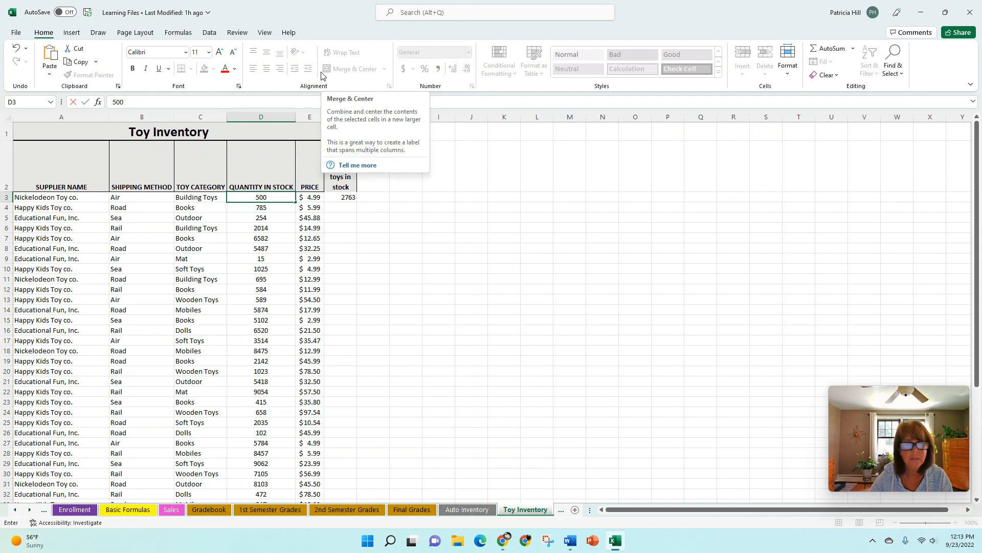
key(Return)
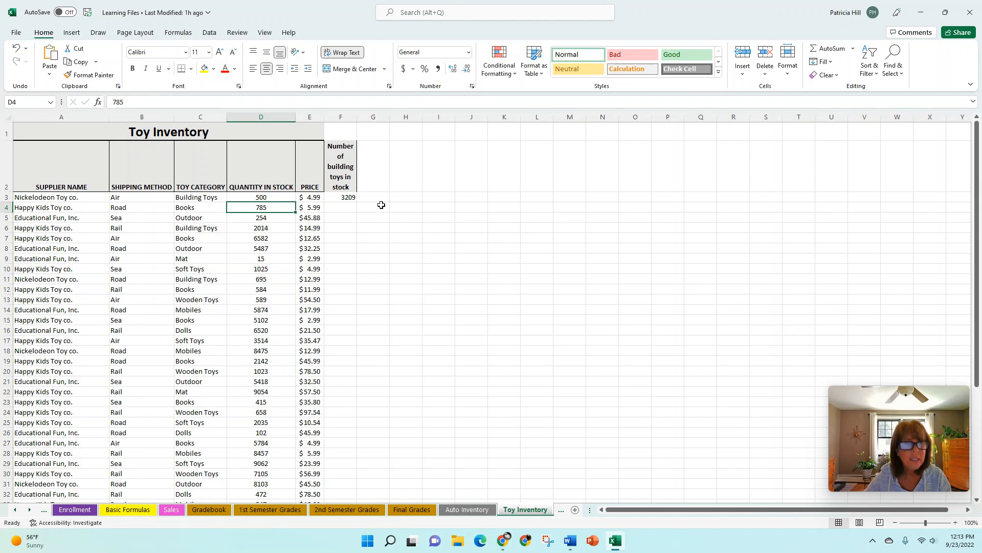
Step: Enter the heading "How many Books are in stock" in cell G2 and wrap its text
click(376, 176)
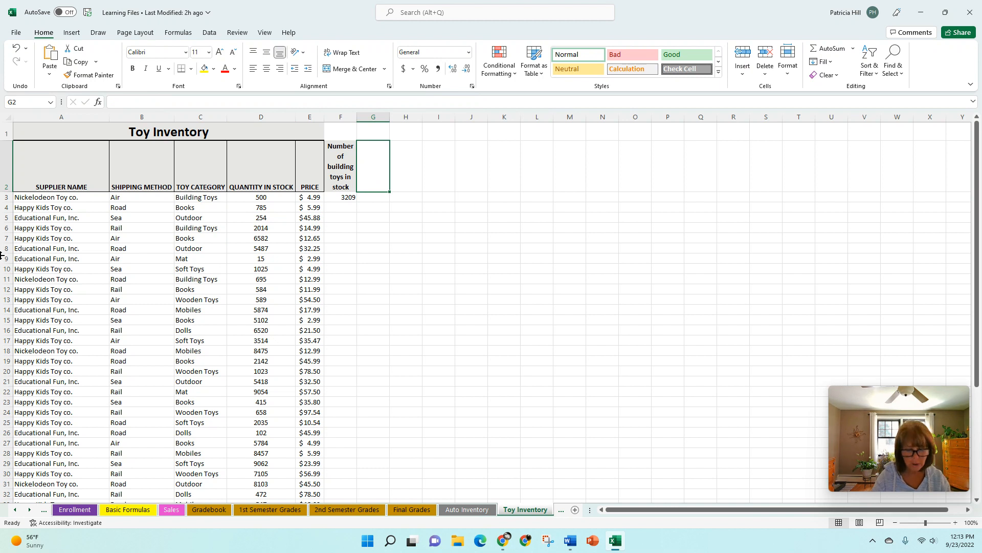
text(How)
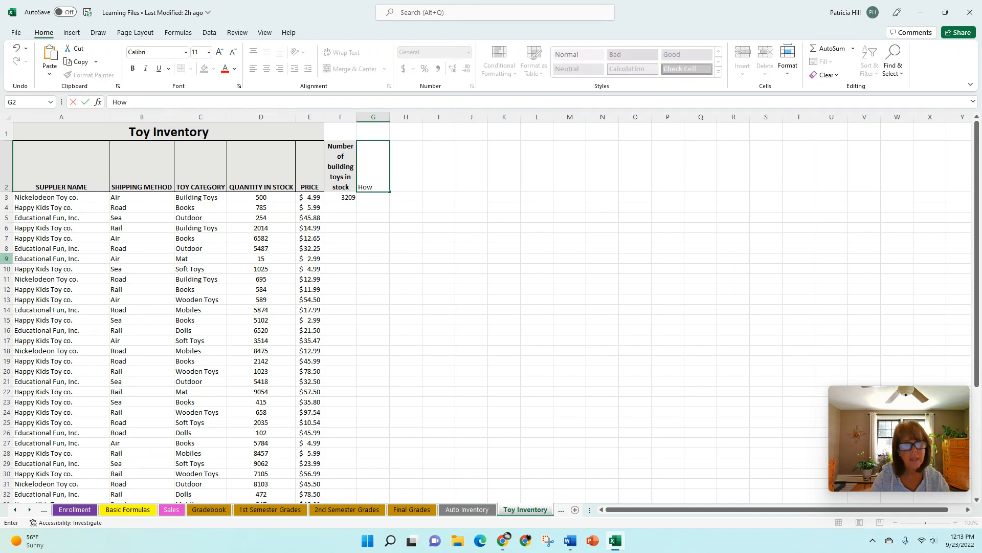
text( many)
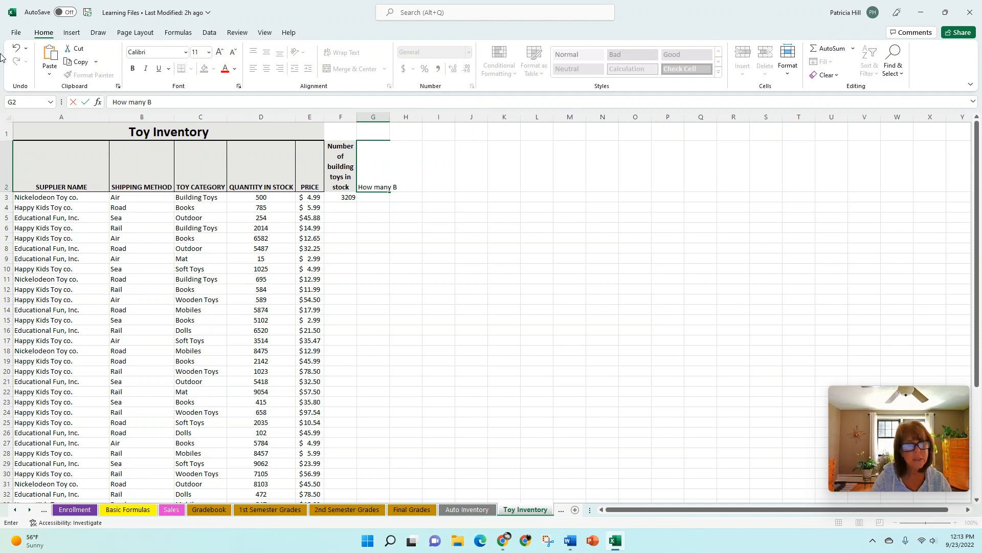
text( Books ar)
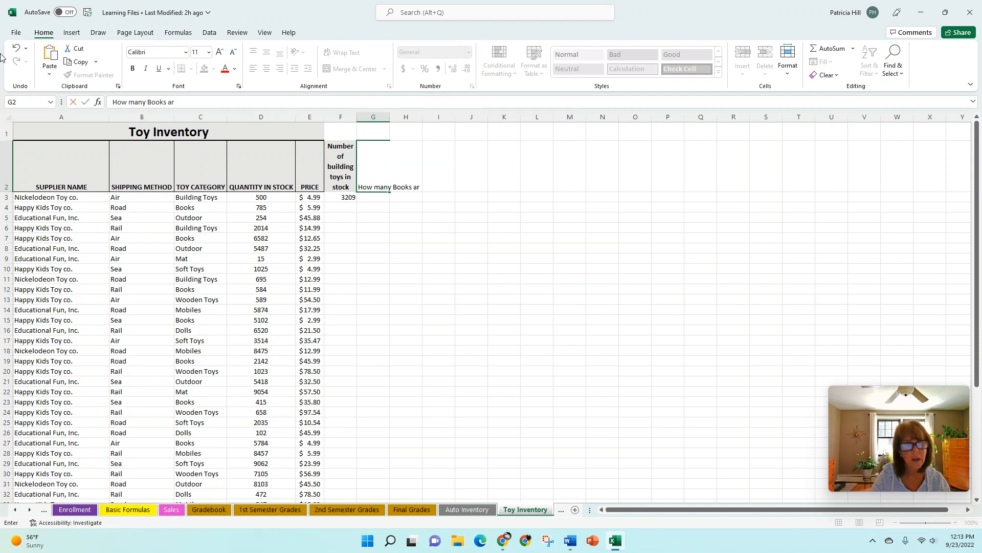
text(e in stock)
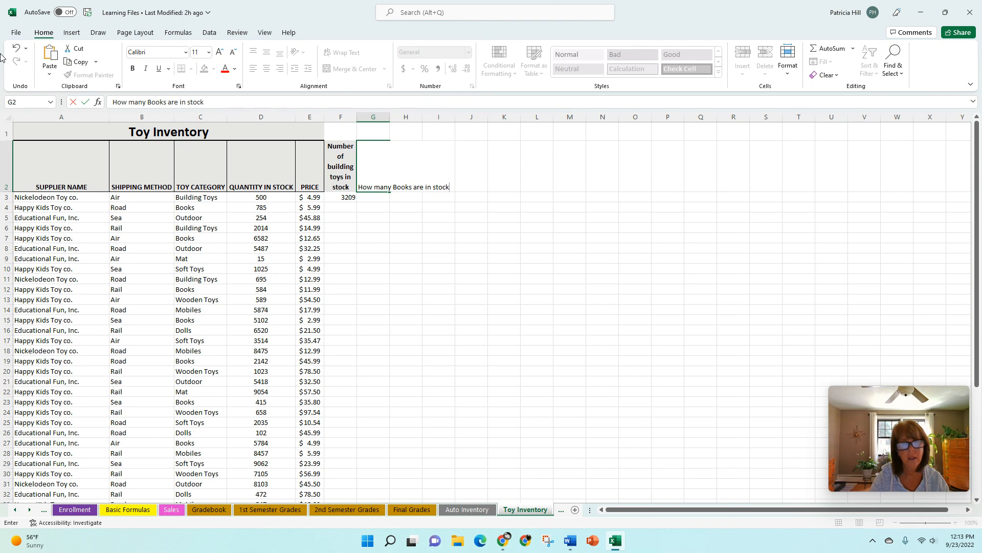
key(Return)
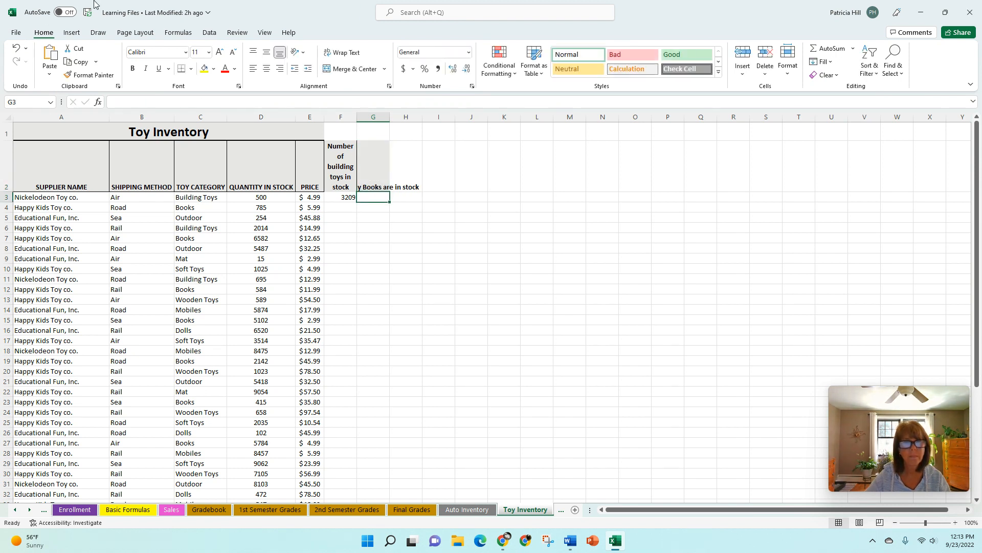
click(366, 165)
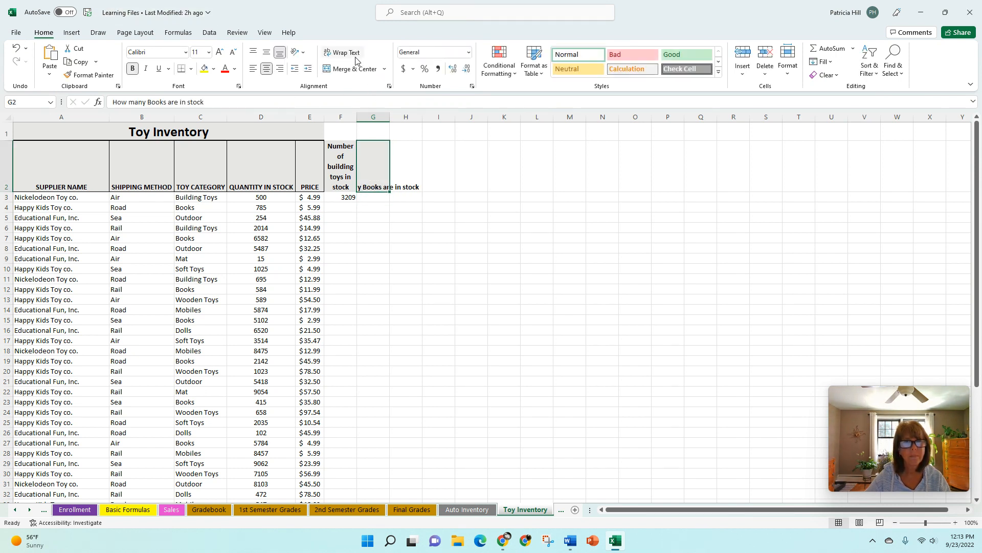
click(341, 52)
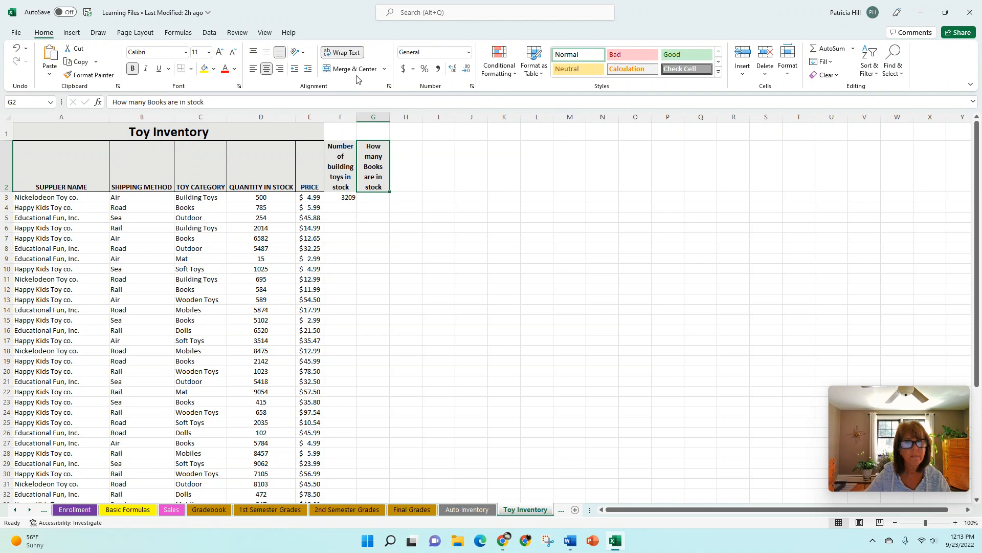
Step: Insert the SUMIF function in cell G3 and set its range to the toy categories in C3:C52
click(373, 197)
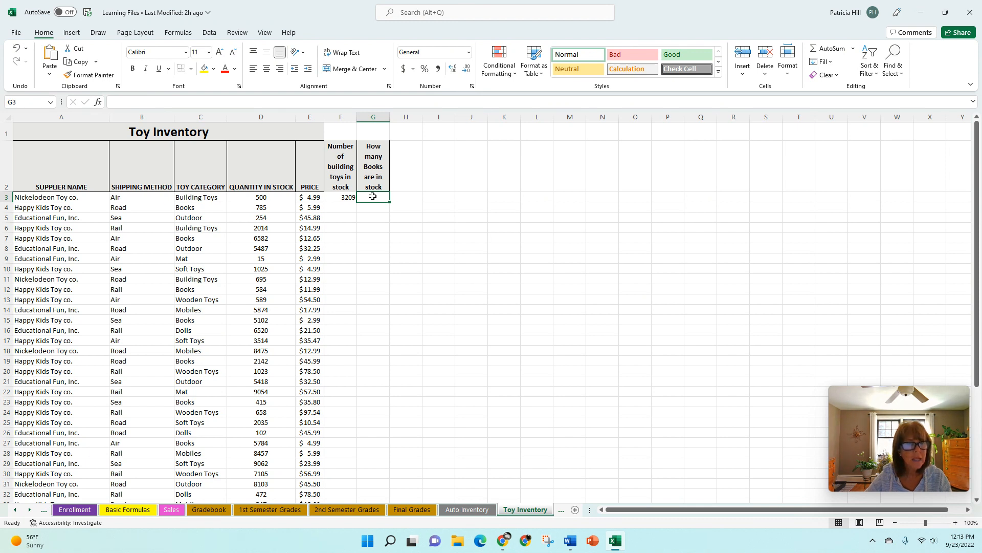
click(98, 103)
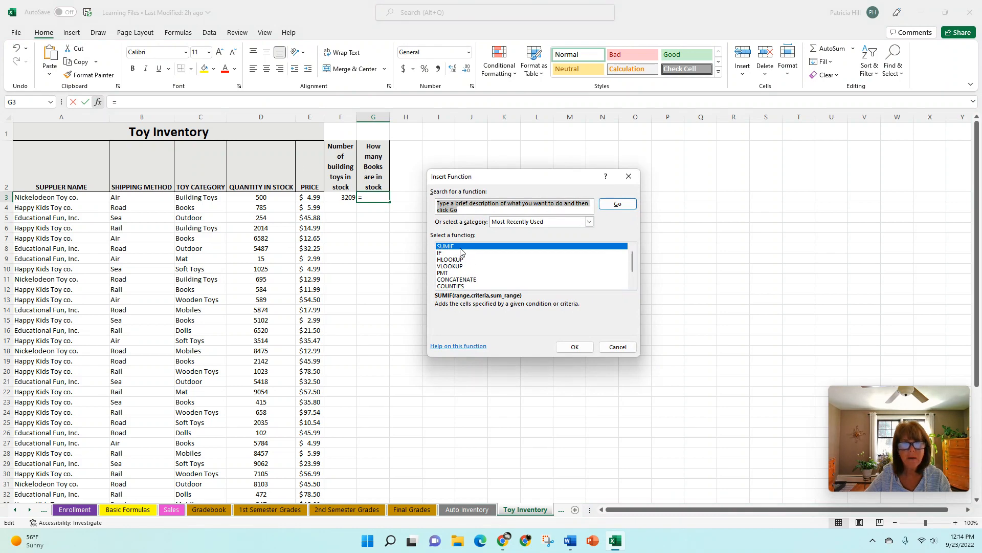
click(578, 352)
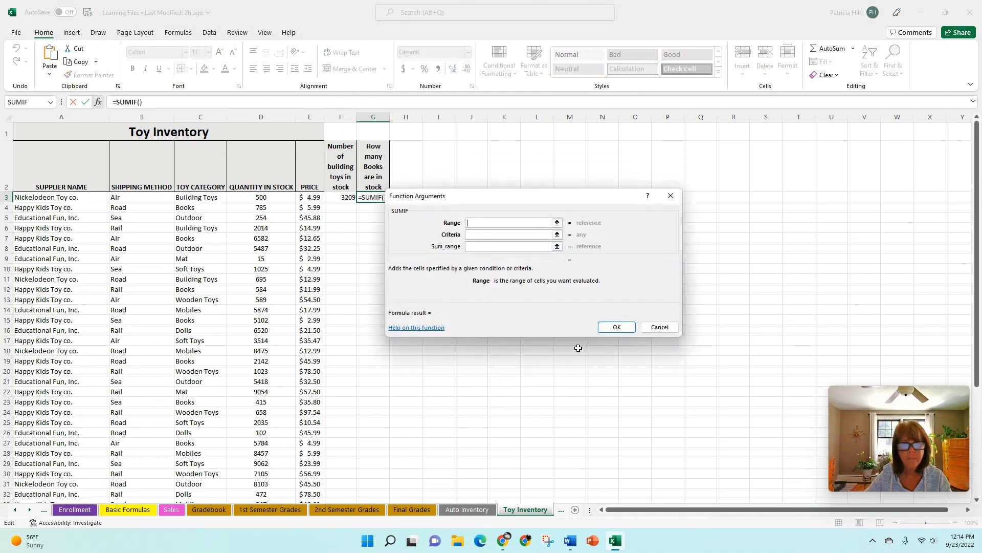
drag(543, 196, 643, 156)
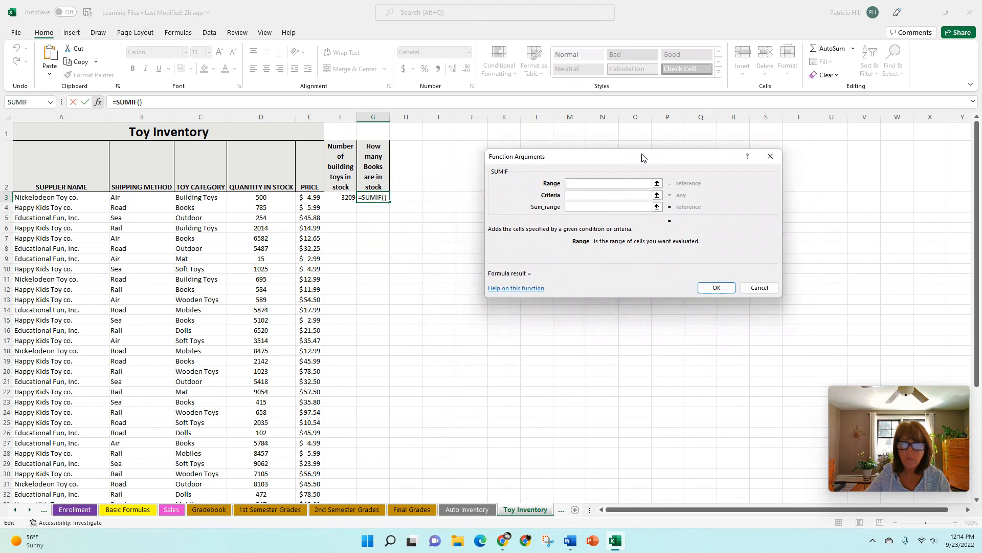
click(573, 183)
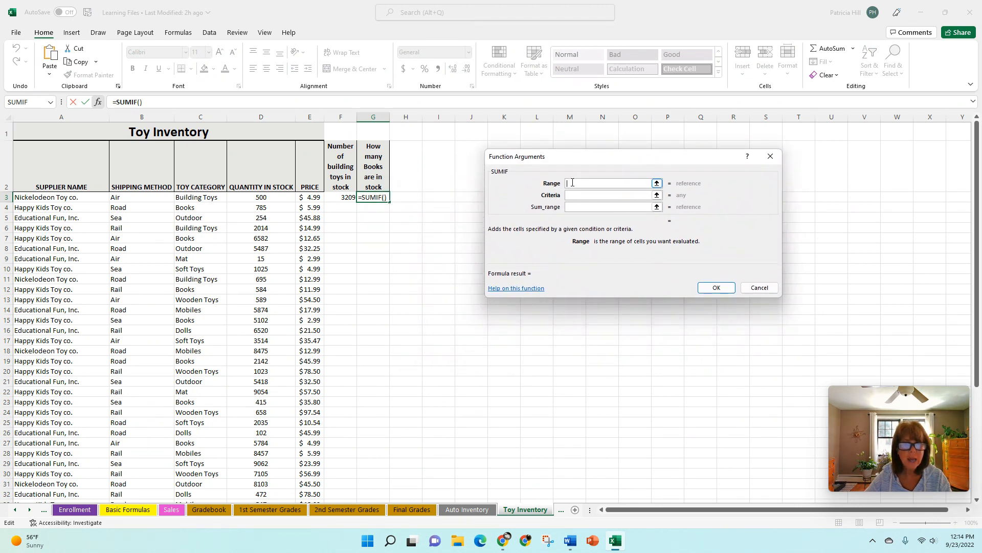
click(209, 199)
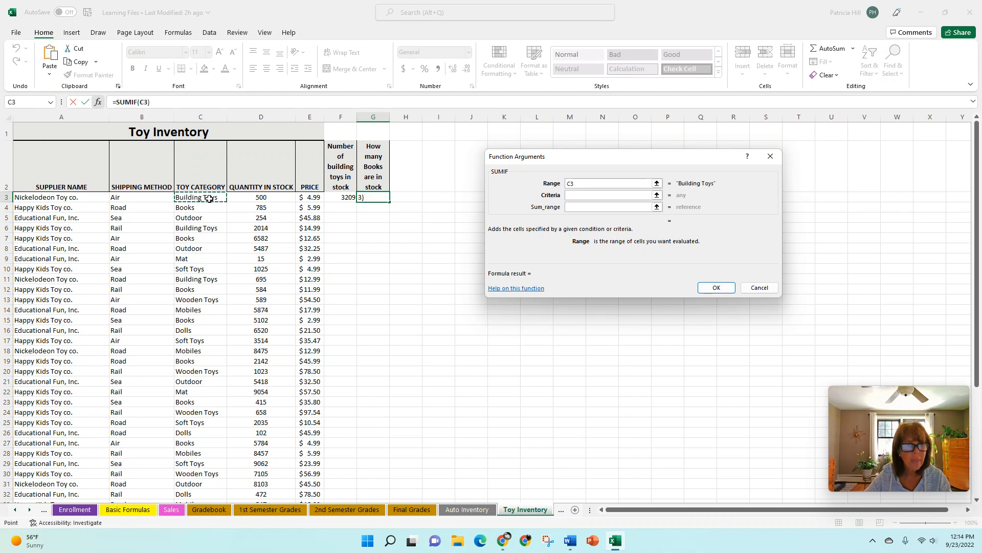
drag(209, 199, 198, 486)
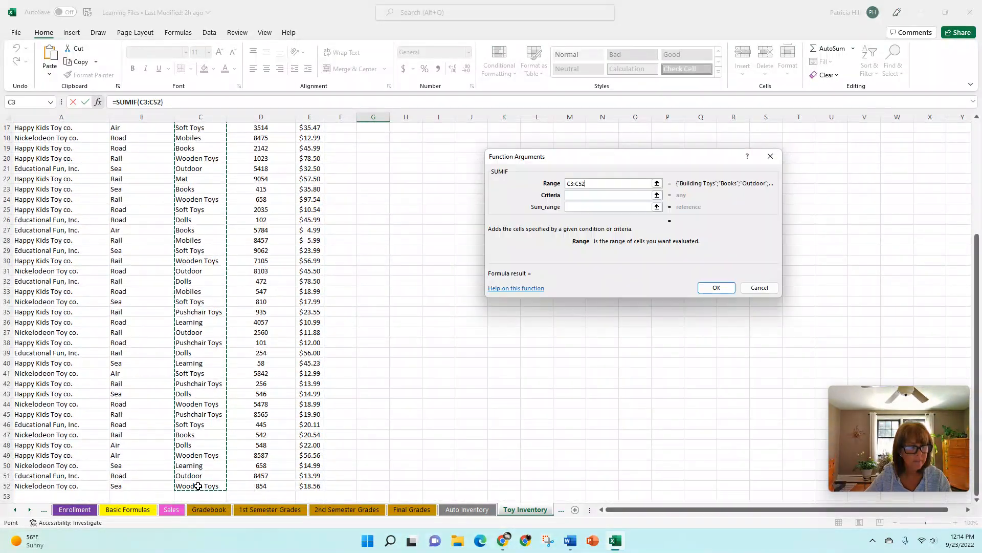
Step: Complete the SUMIF in G3 with the criteria "books" and the sum range D3:D52
click(586, 196)
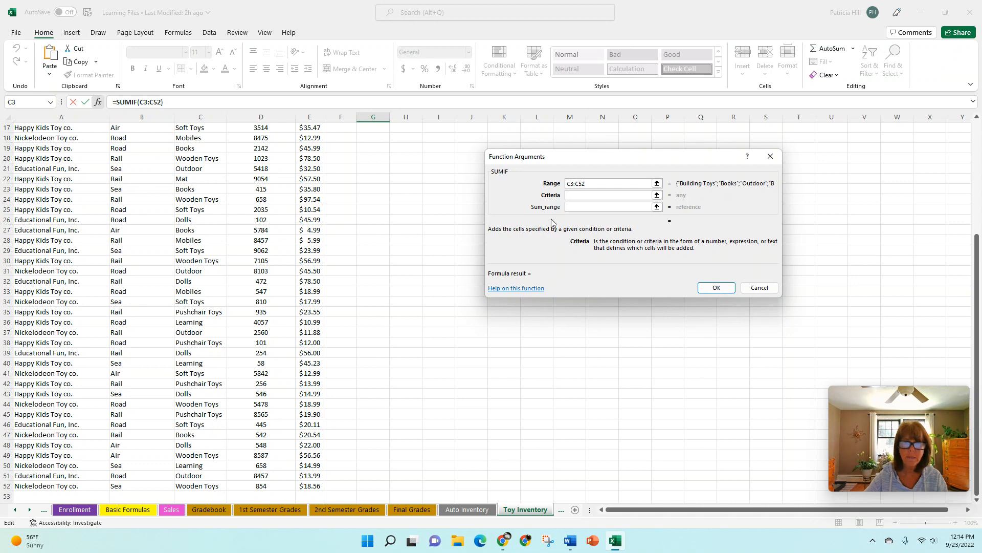
text(books)
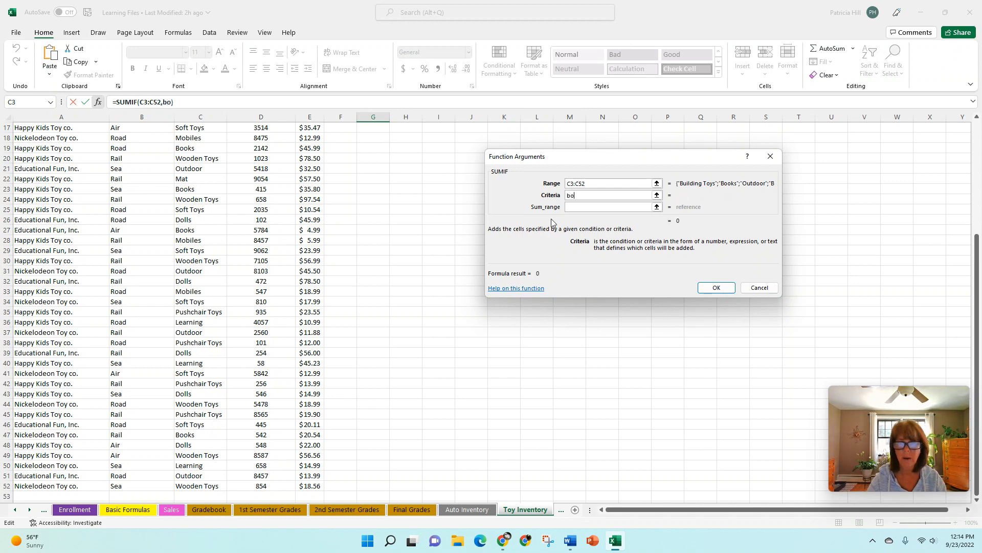
click(593, 207)
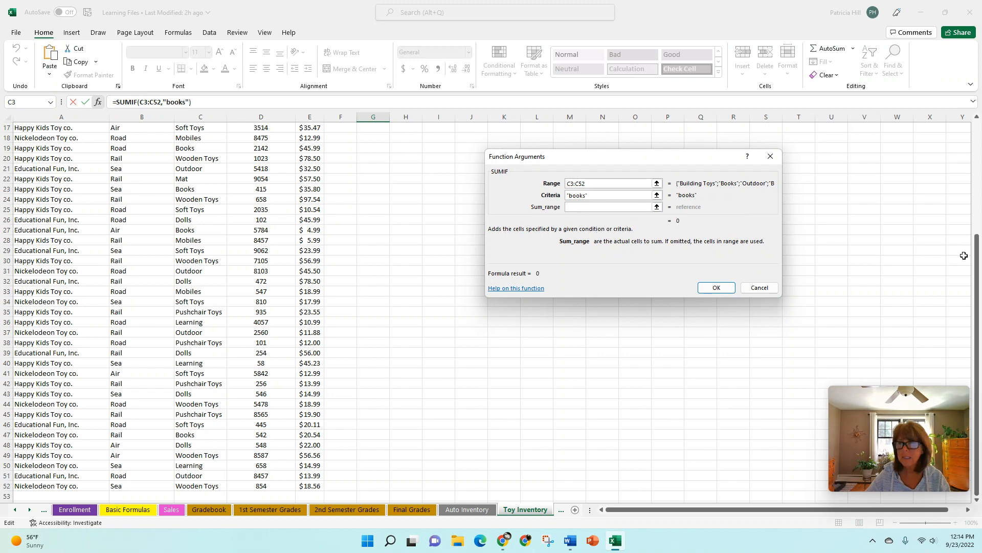
drag(976, 258, 977, 137)
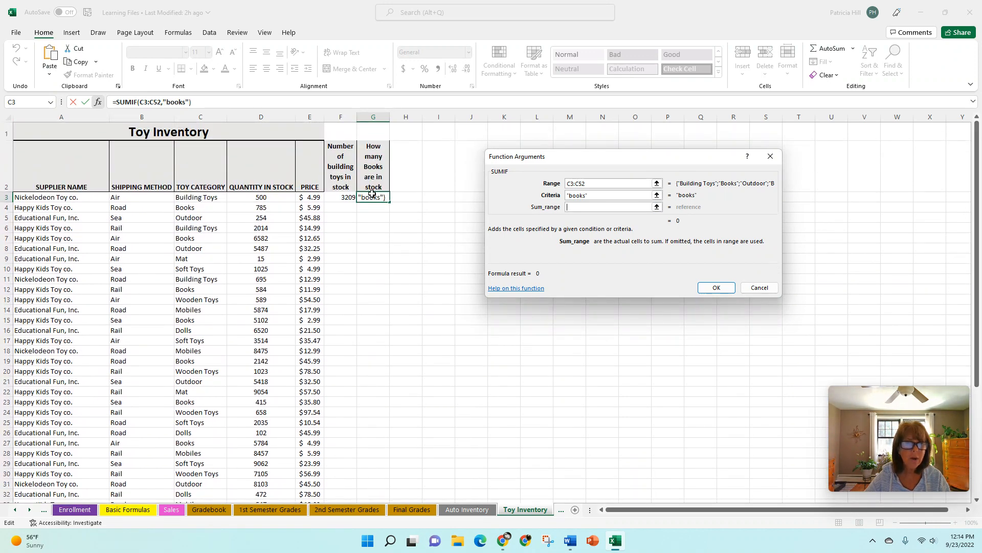
click(254, 198)
drag(255, 198, 271, 484)
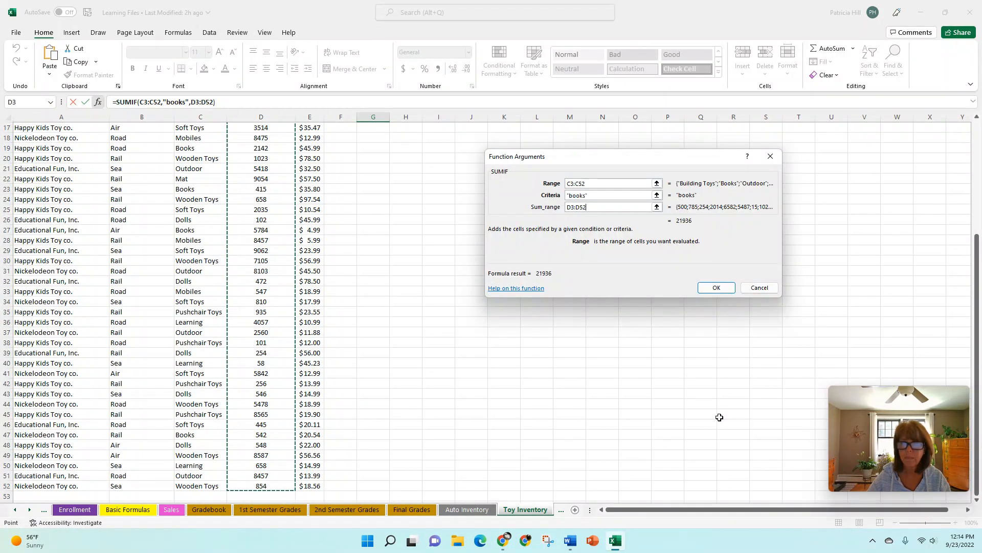
key(Return)
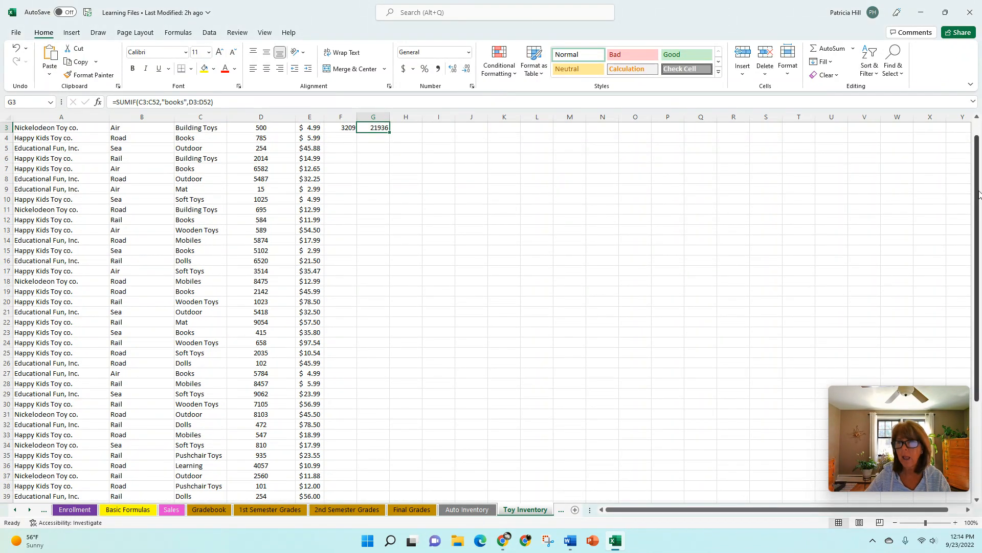
scroll(938, 191, up, 1)
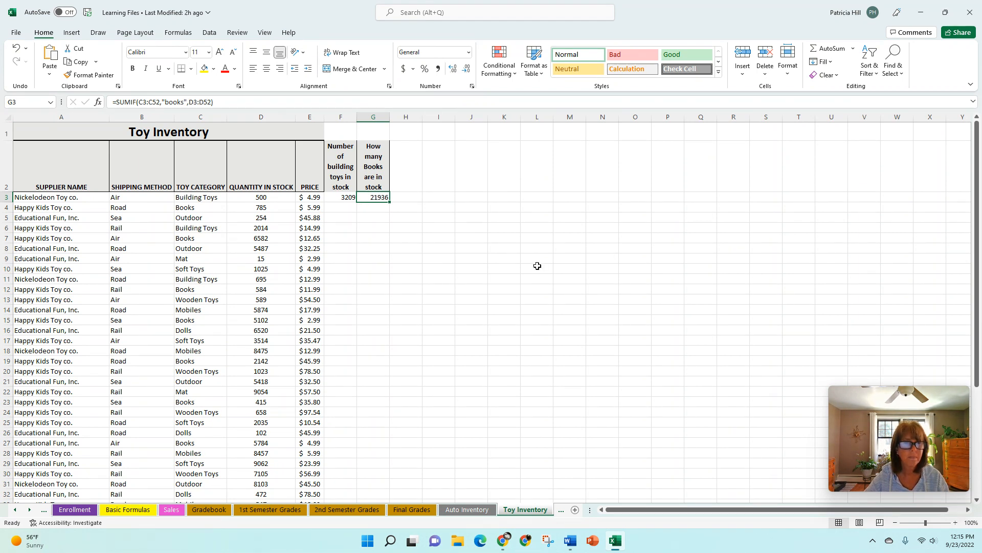
Step: Enter the heading "How many books are in stock that were shipped by air" in cell H2
click(416, 179)
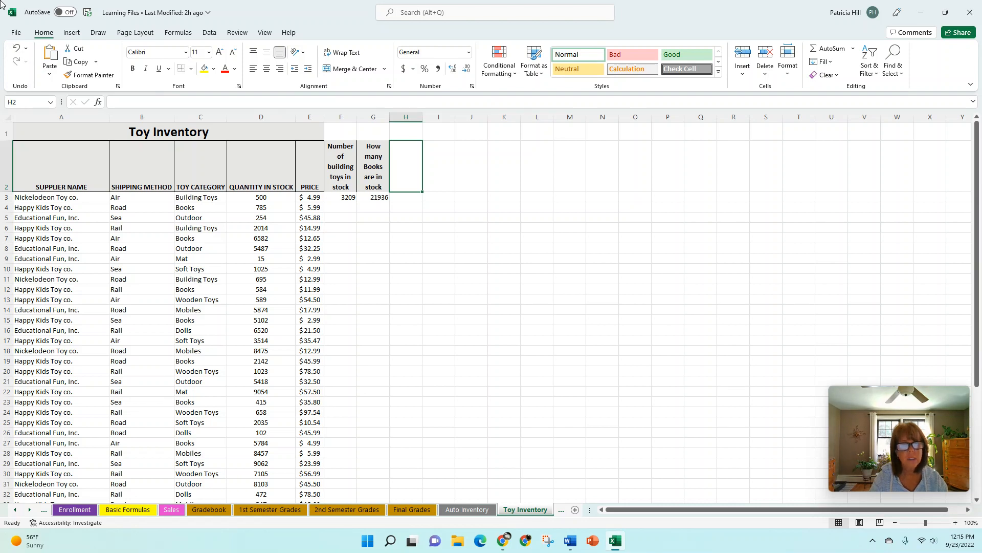
text(Ho)
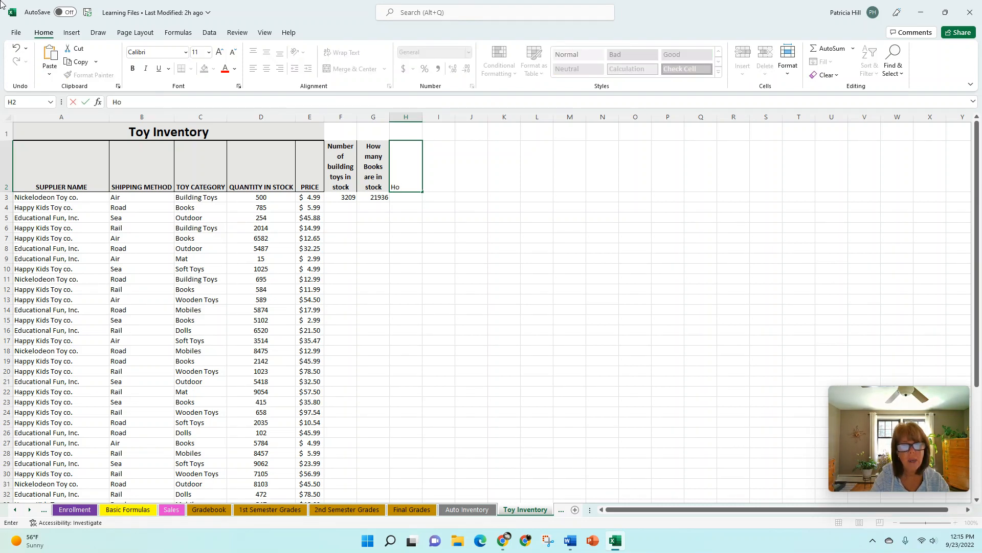
text(w nma)
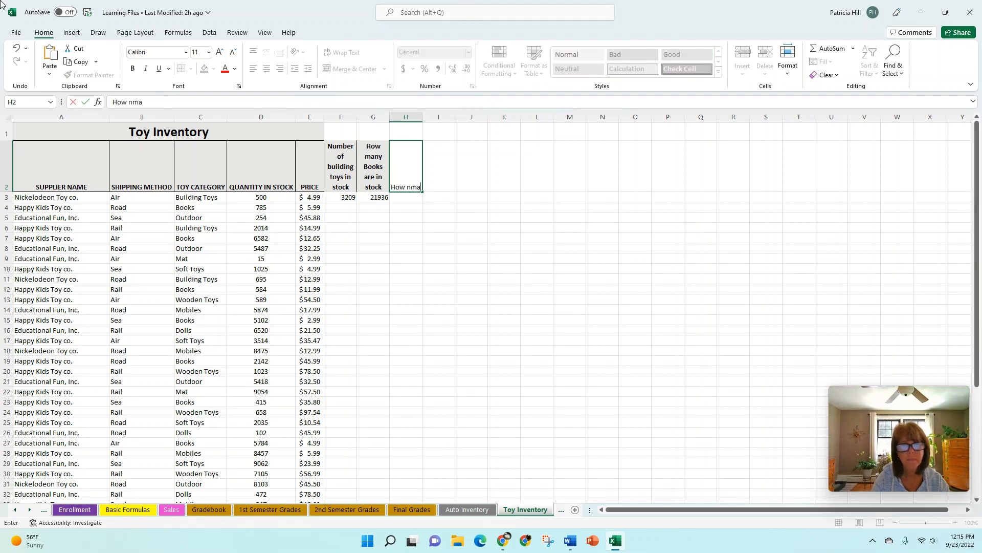
key(BackSpace)
key(BackSpace)
key(BackSpace)
text(man)
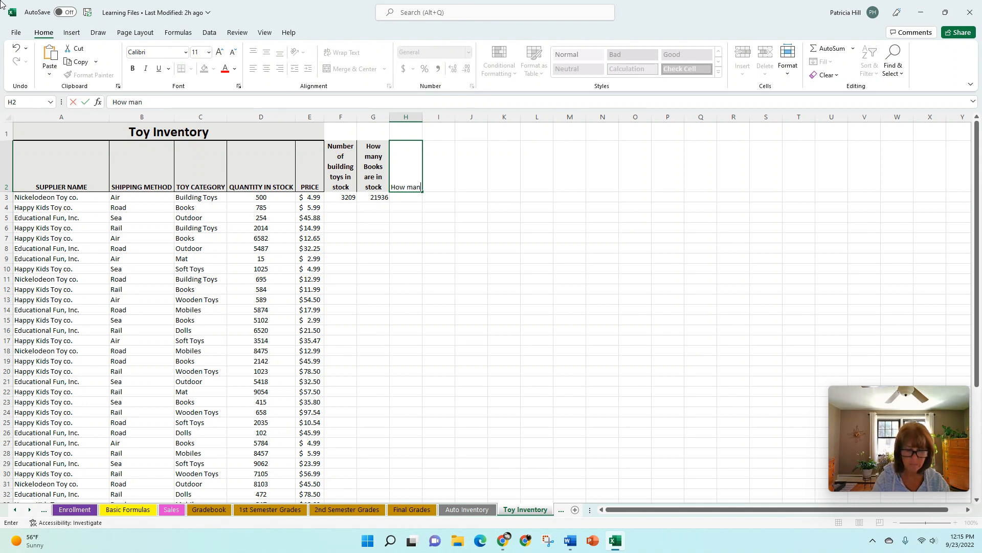
text(y books ar)
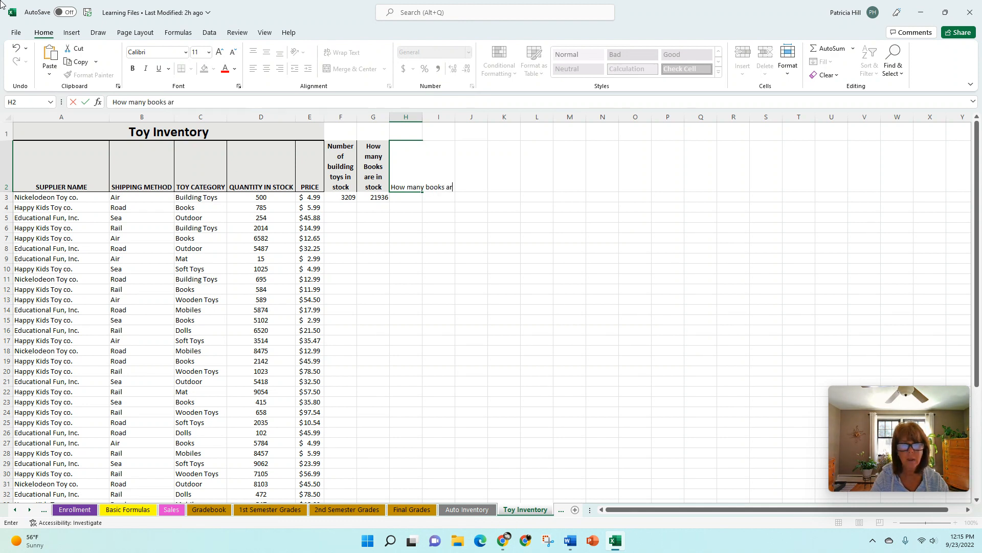
text(e insto)
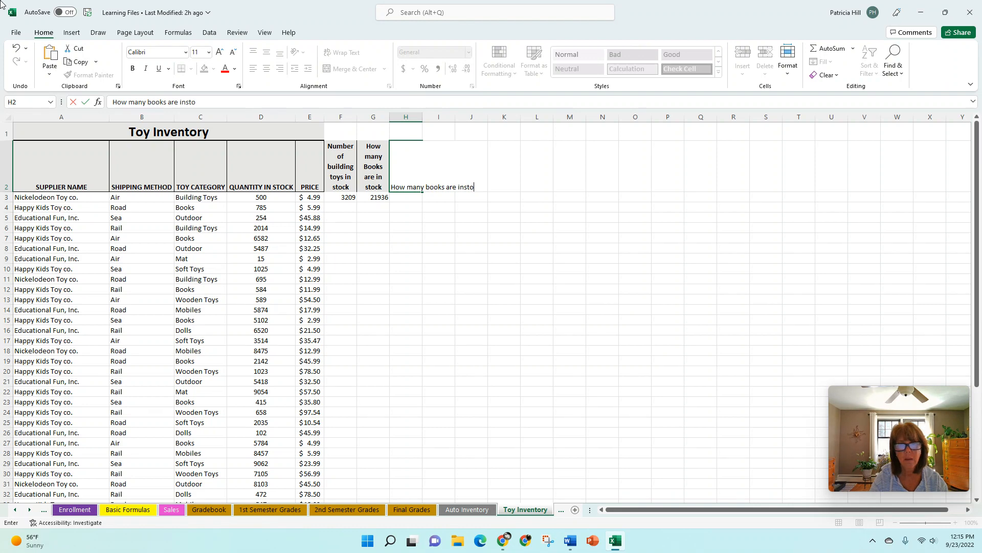
key(BackSpace)
key(BackSpace)
key(BackSpace)
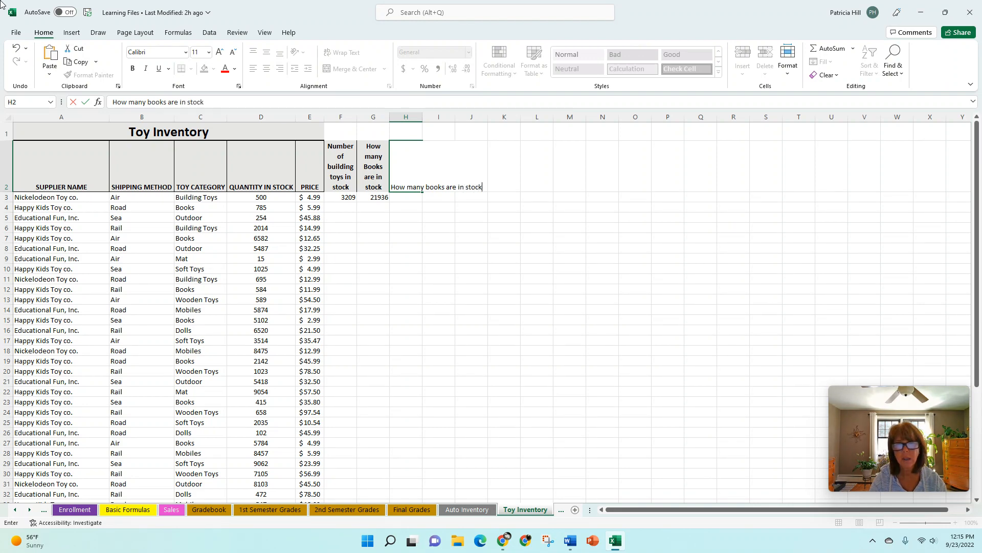
text(f)
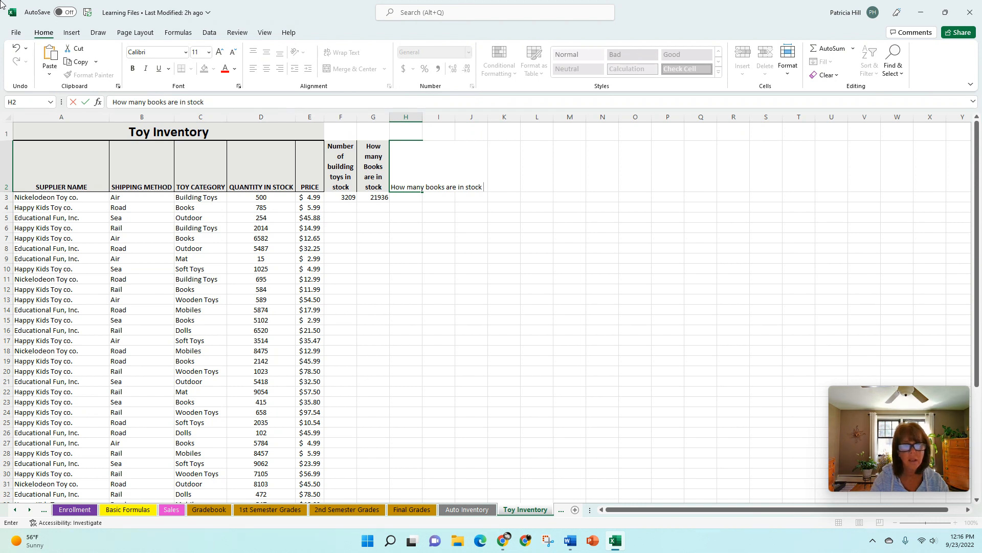
text(that were s)
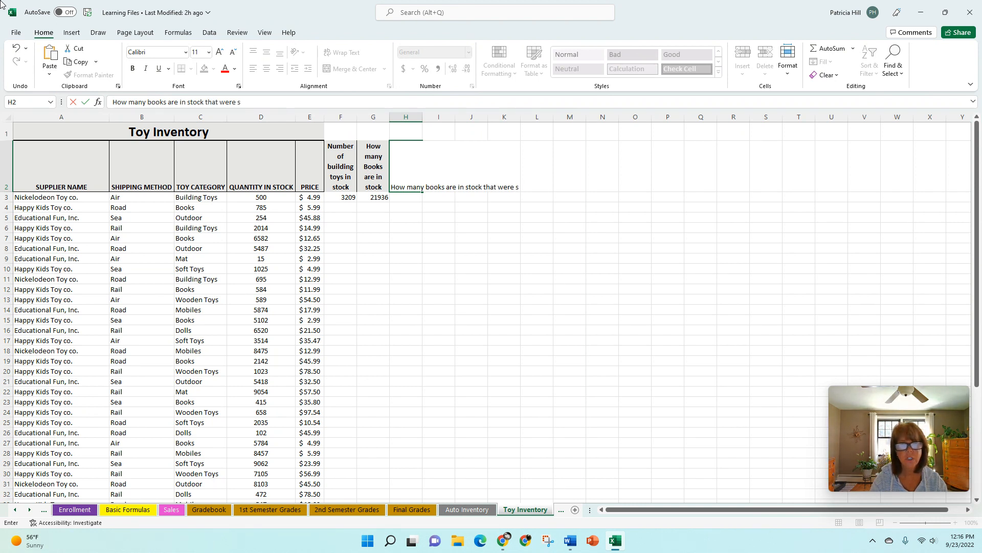
text(hipped)
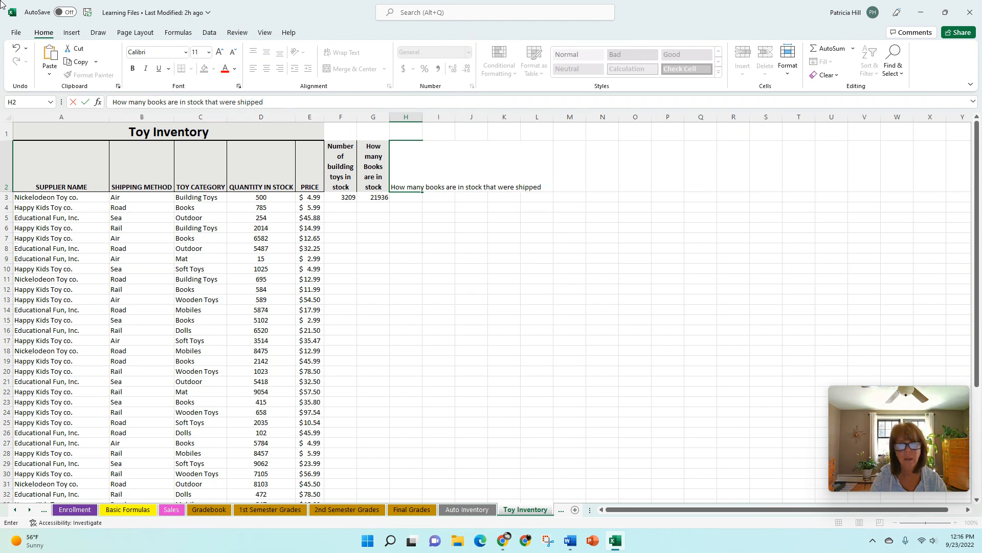
text( by air)
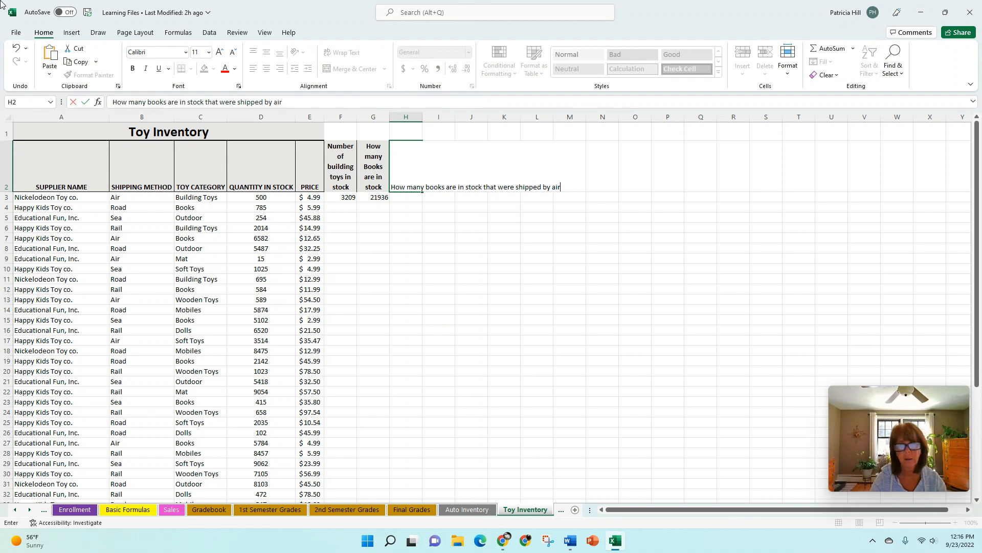
key(Return)
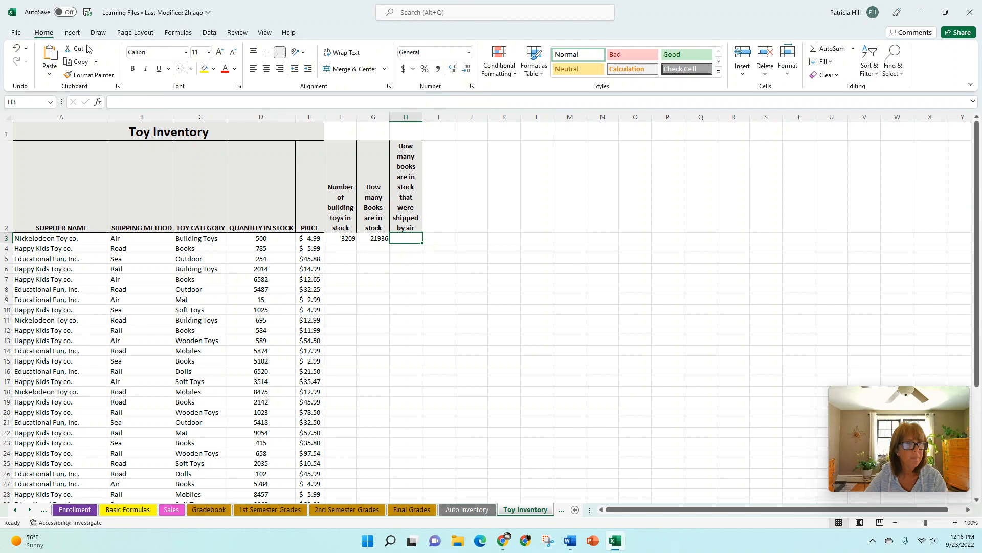
Step: Search the function list for "sumifs" and insert the SUMIFS function in cell H3
click(98, 102)
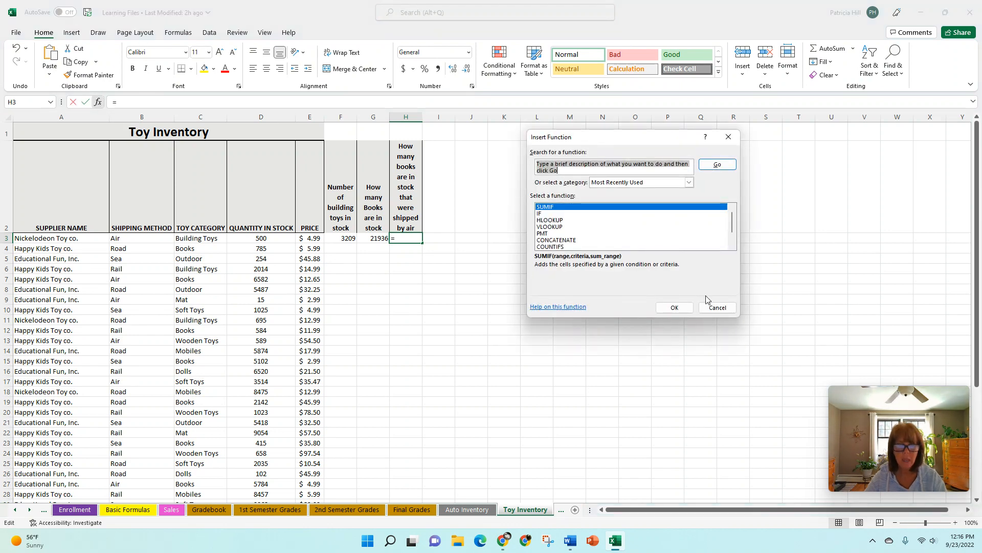
text(sumifs)
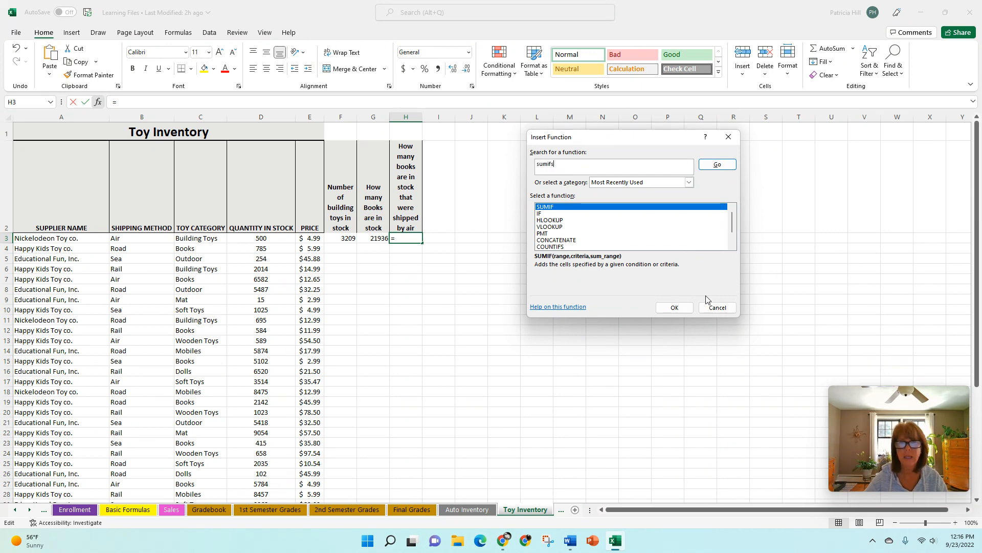
click(726, 165)
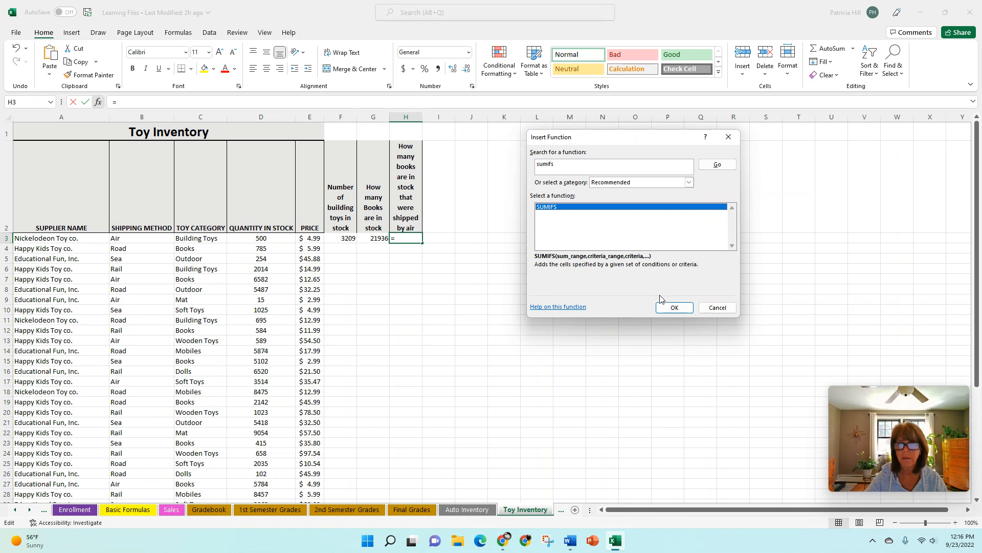
click(674, 307)
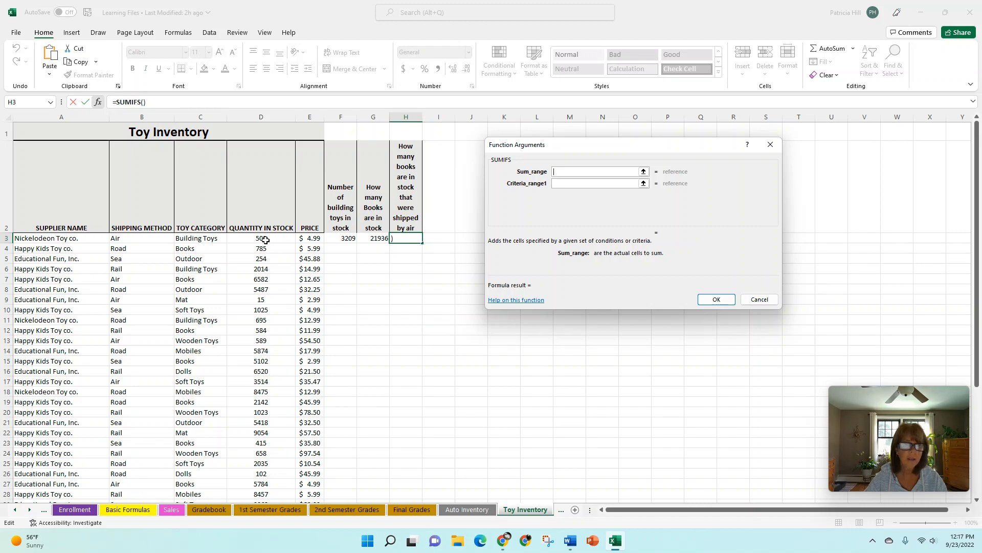
Step: Set the SUMIFS sum range to D3:D52 and its first criteria range to C3:C52
drag(265, 240, 263, 485)
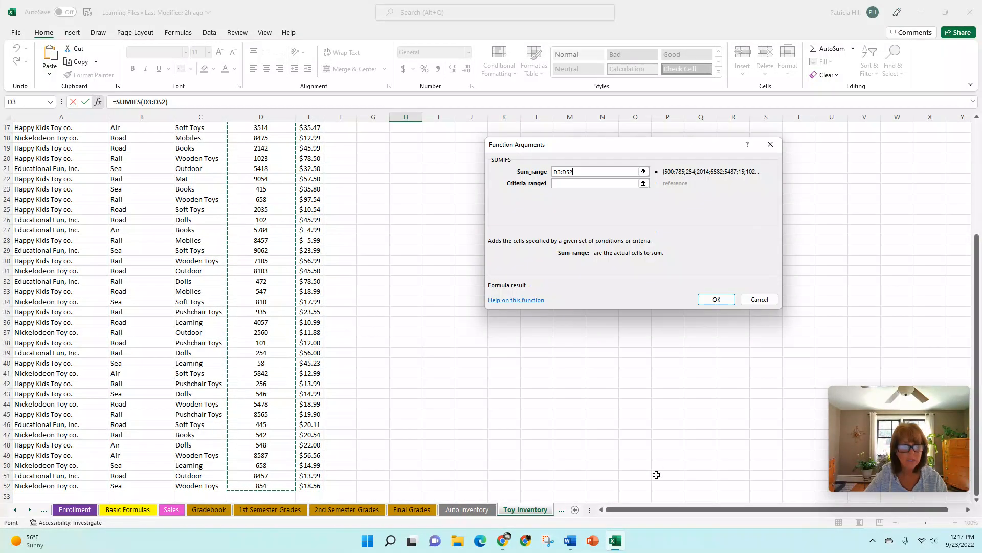
click(579, 185)
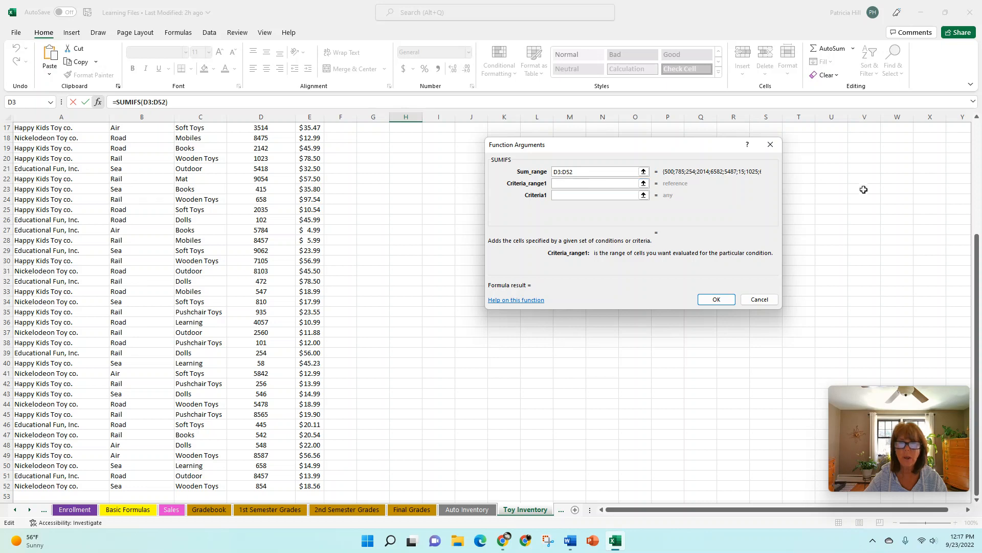
scroll(977, 247, up, 5)
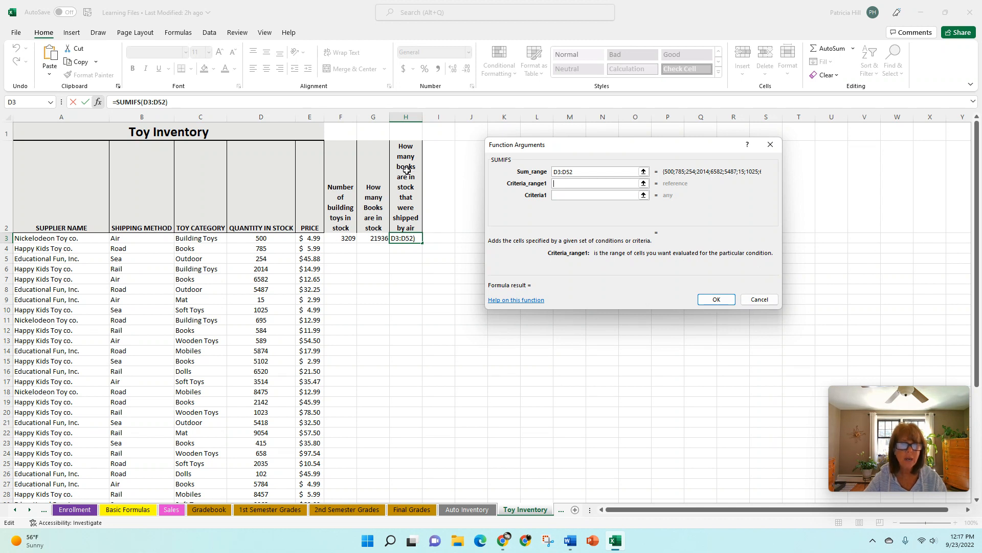
click(197, 240)
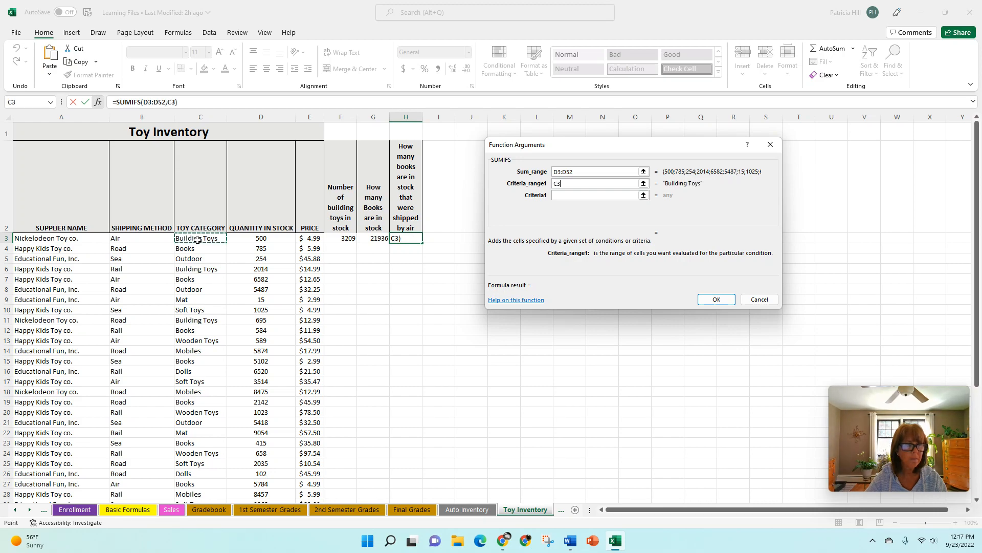
drag(197, 240, 203, 454)
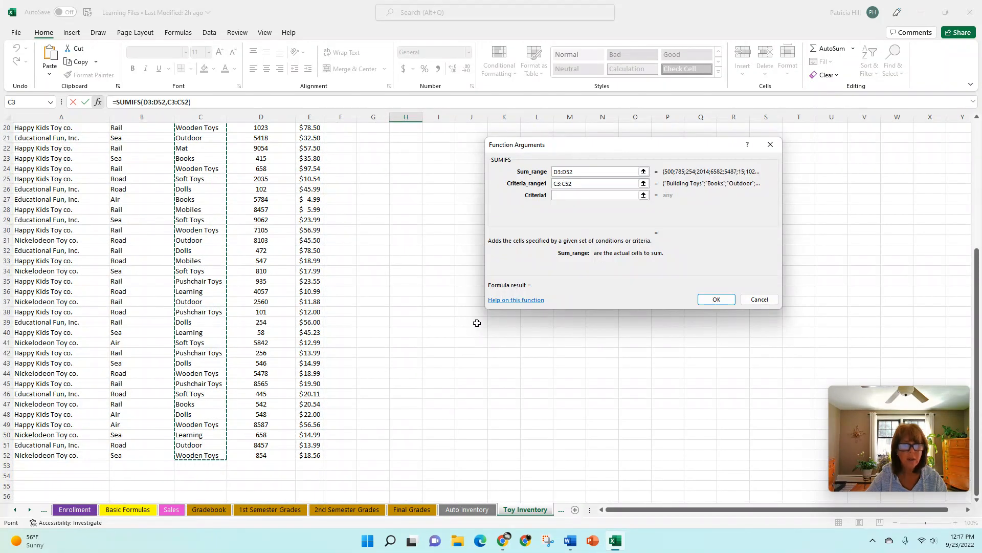
Step: Set the SUMIFS first criteria to the Books cell C27 and the second criteria range to B3:B52
click(581, 196)
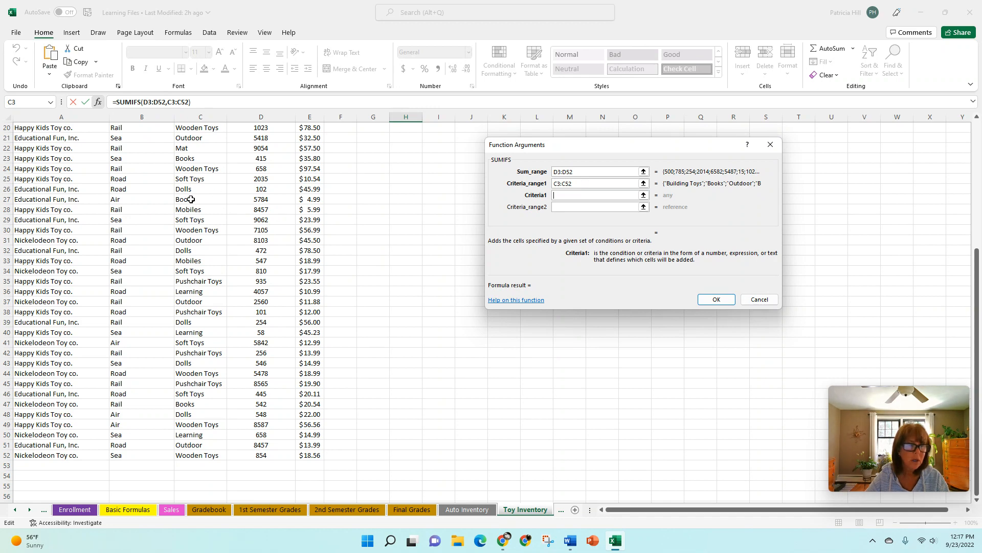
click(190, 199)
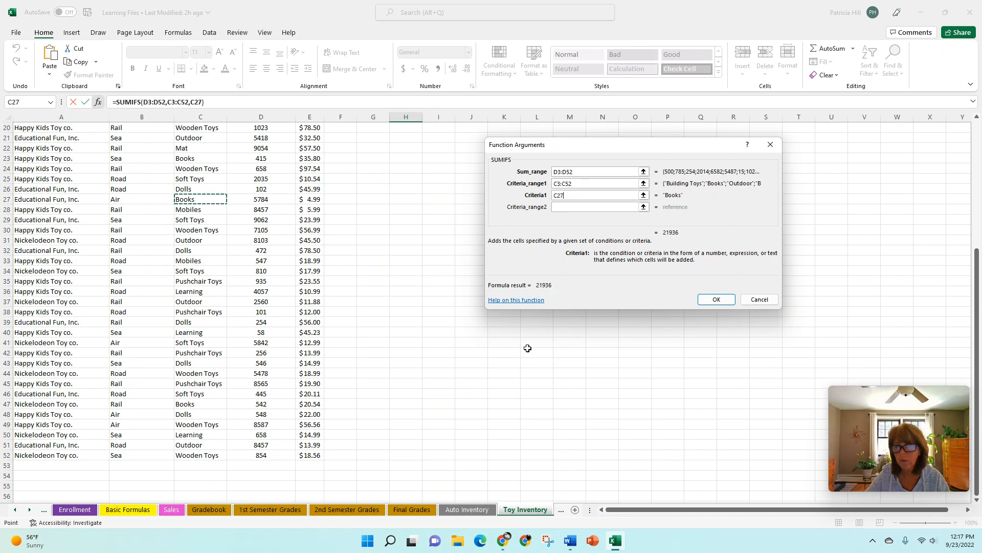
click(567, 207)
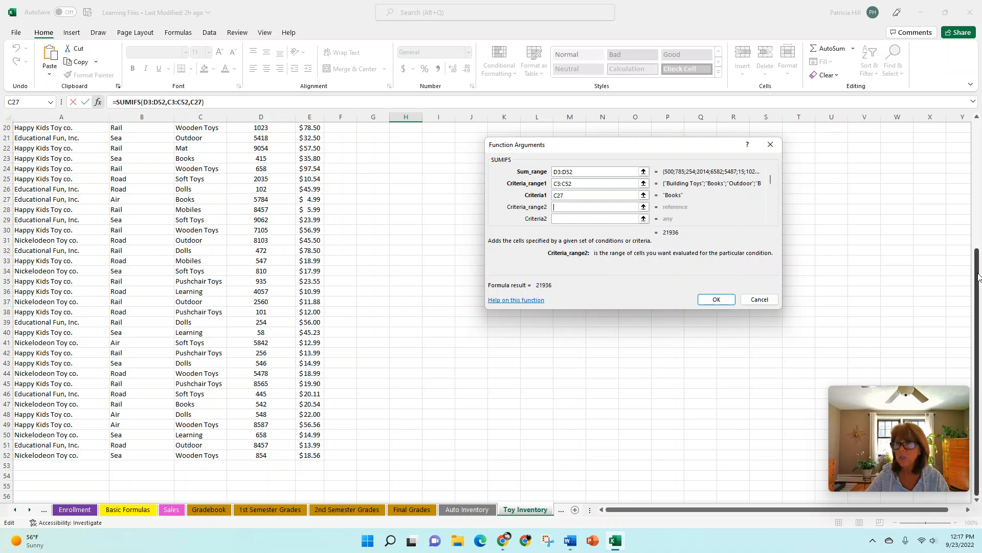
drag(977, 263, 978, 139)
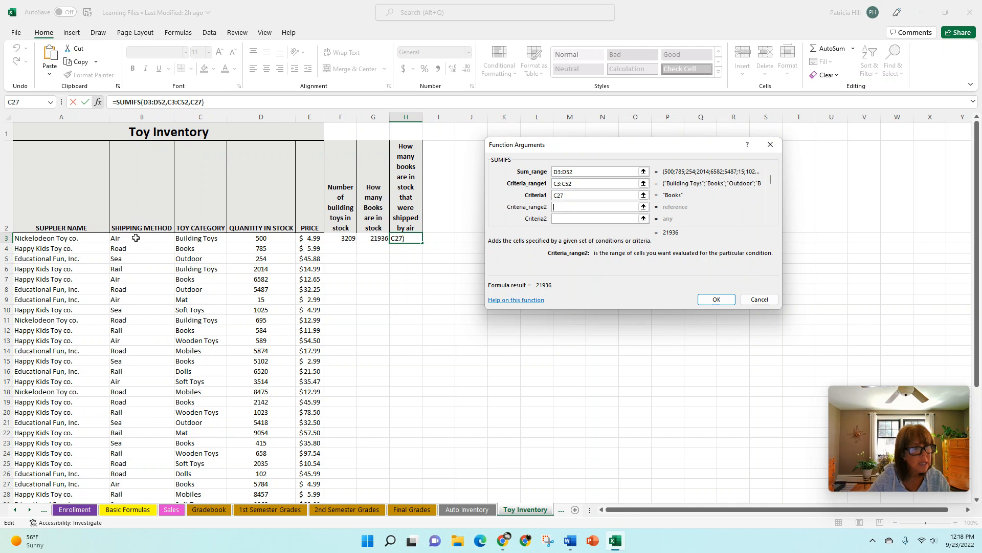
drag(133, 238, 140, 487)
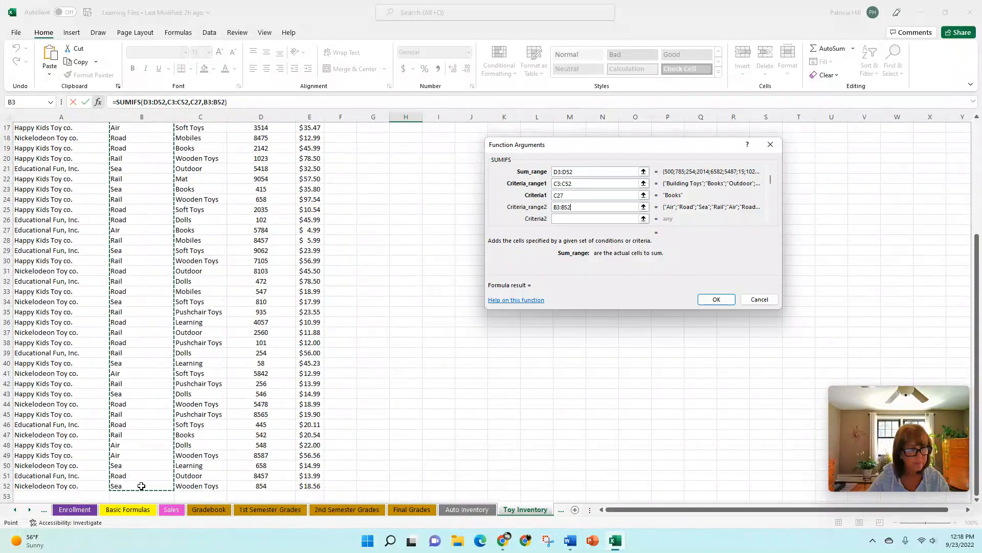
Step: Set the second criteria to "air" and complete the SUMIFS formula in H3
click(561, 217)
click(561, 217)
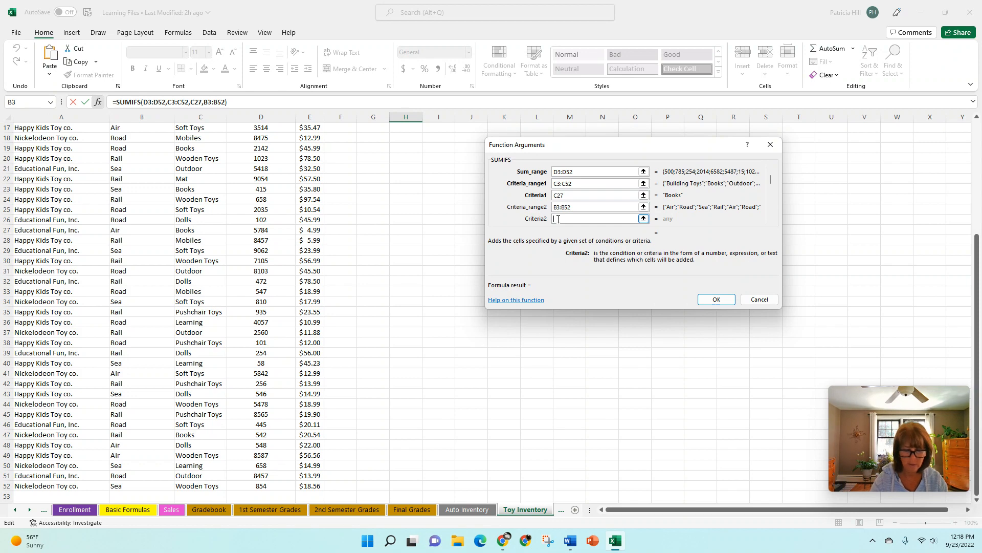
text(air)
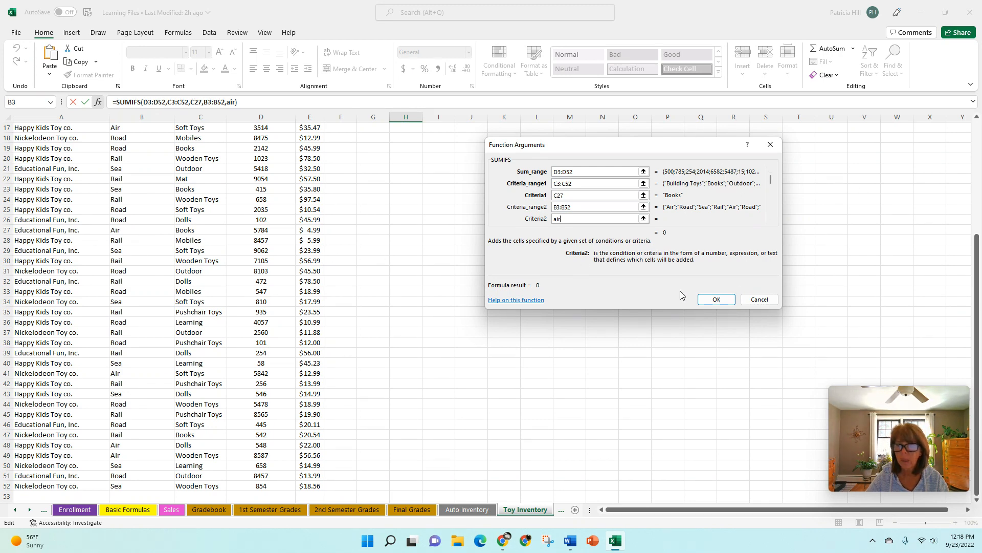
click(716, 301)
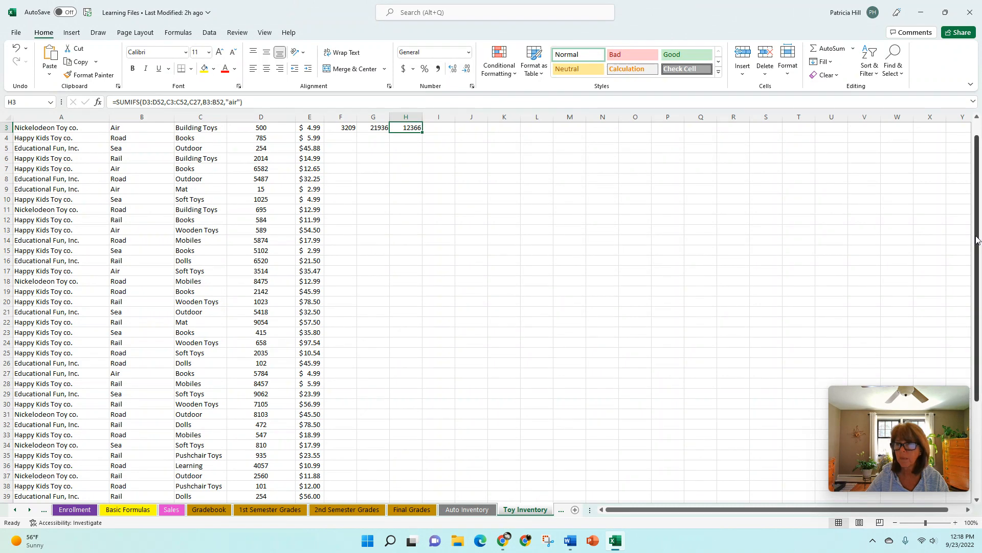
Step: Change the shipping method in cell B4 to "air"
scroll(976, 239, up, 1)
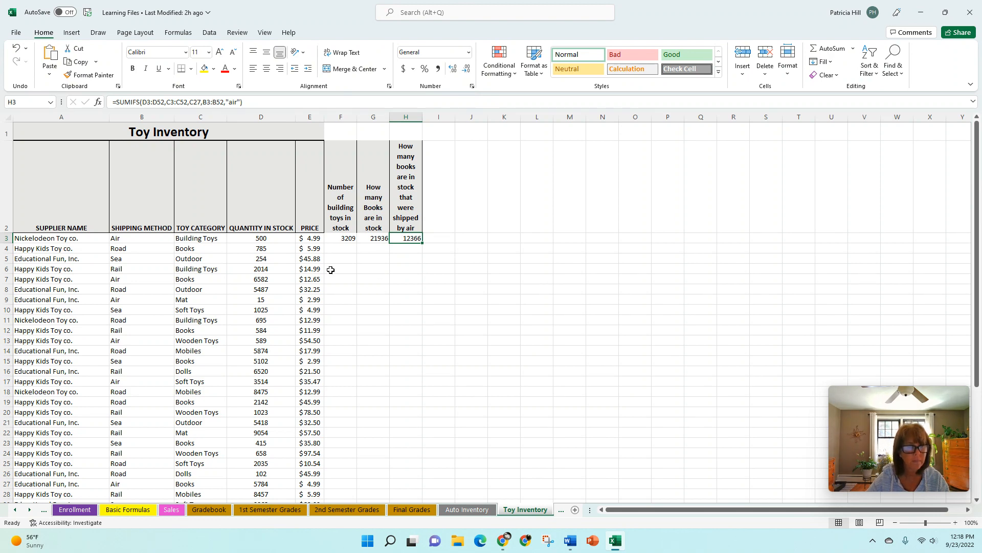
click(124, 250)
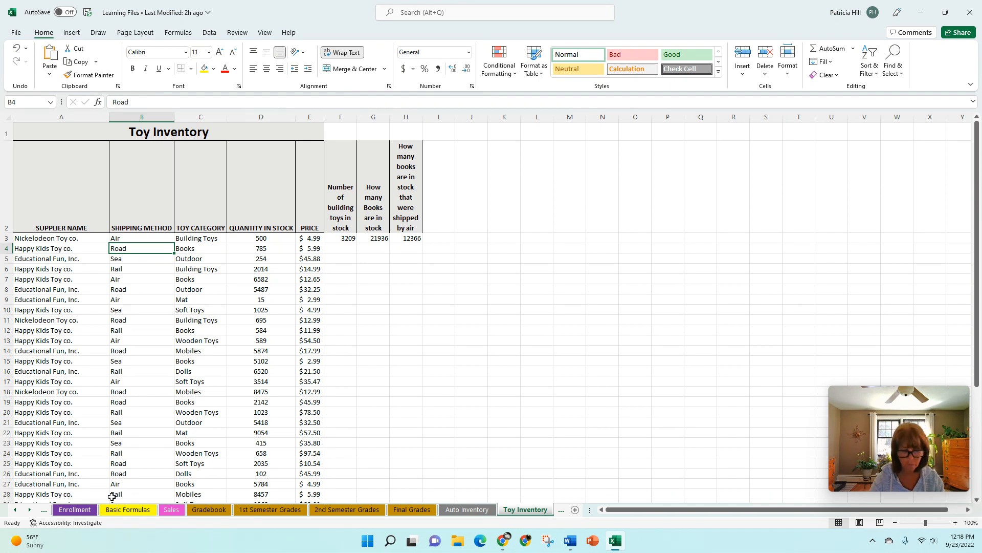
text(air)
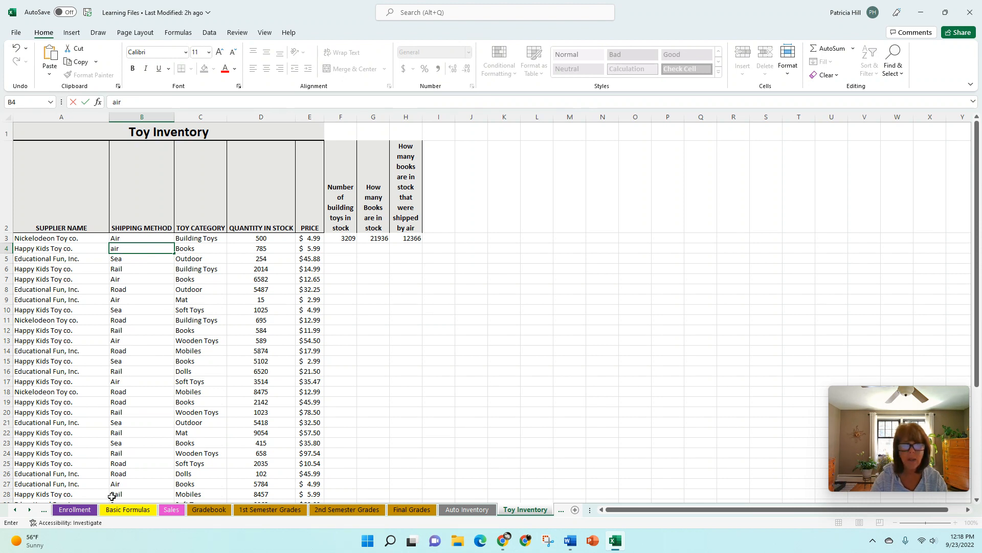
key(Return)
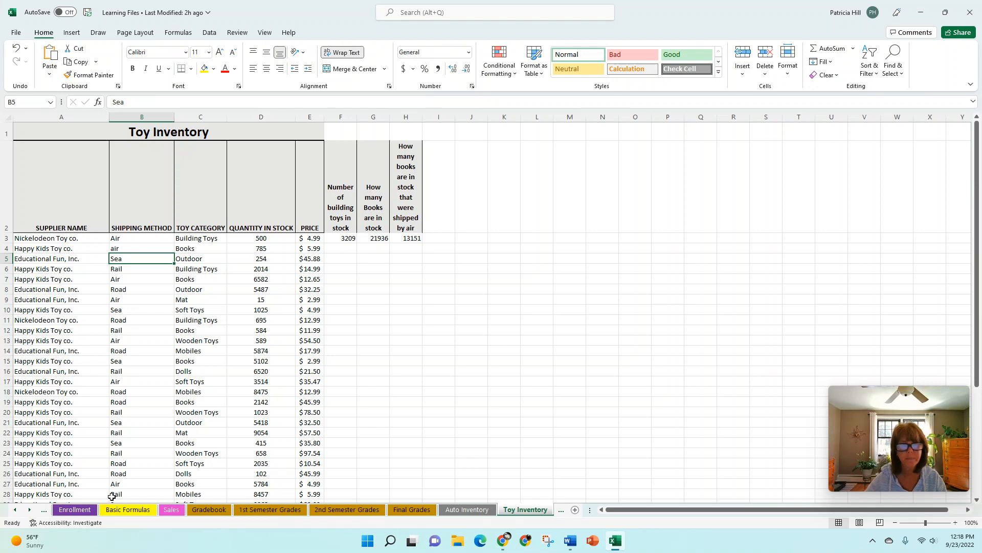
Step: Enter the heading "How many dolls are instock from the Edu Fun inc" in cell I2
click(439, 207)
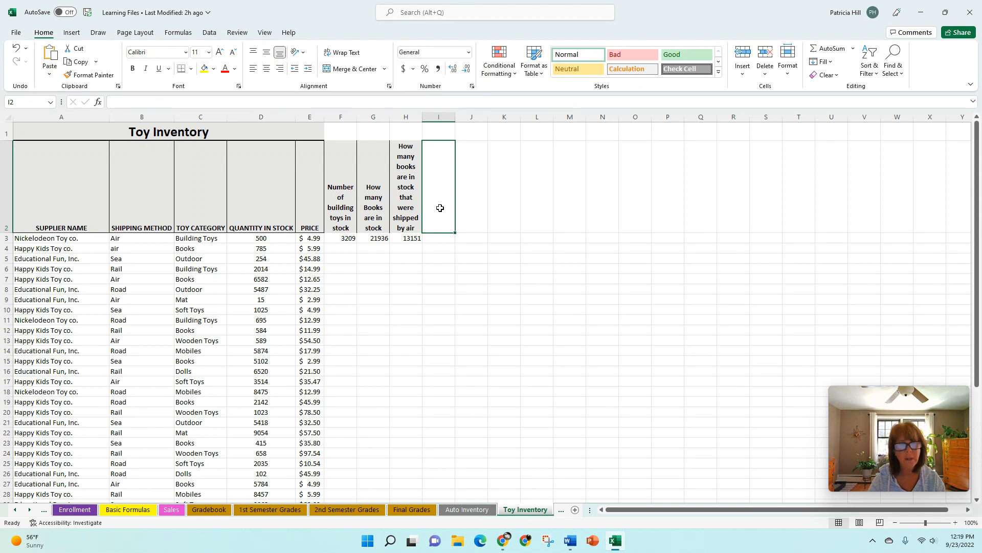
text(How many do)
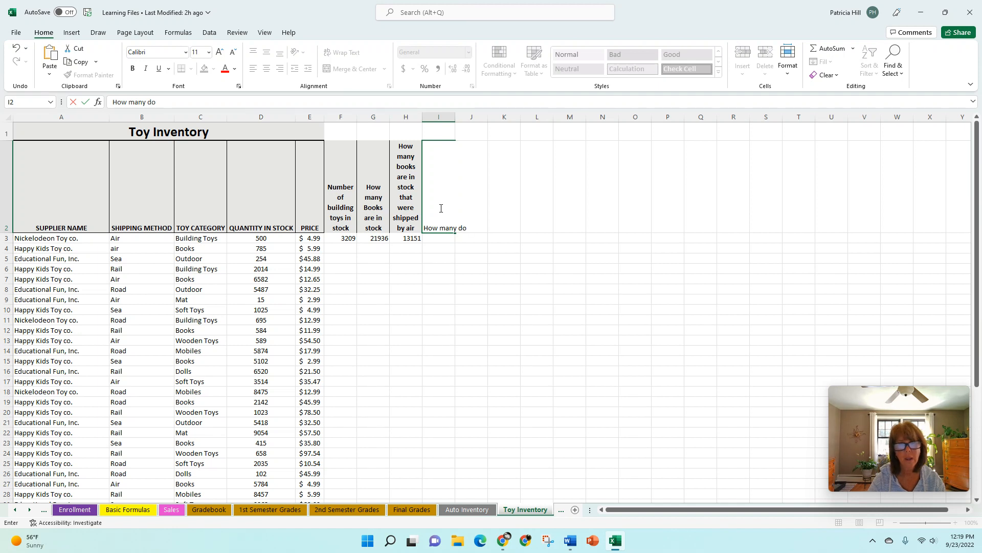
text(lls are )
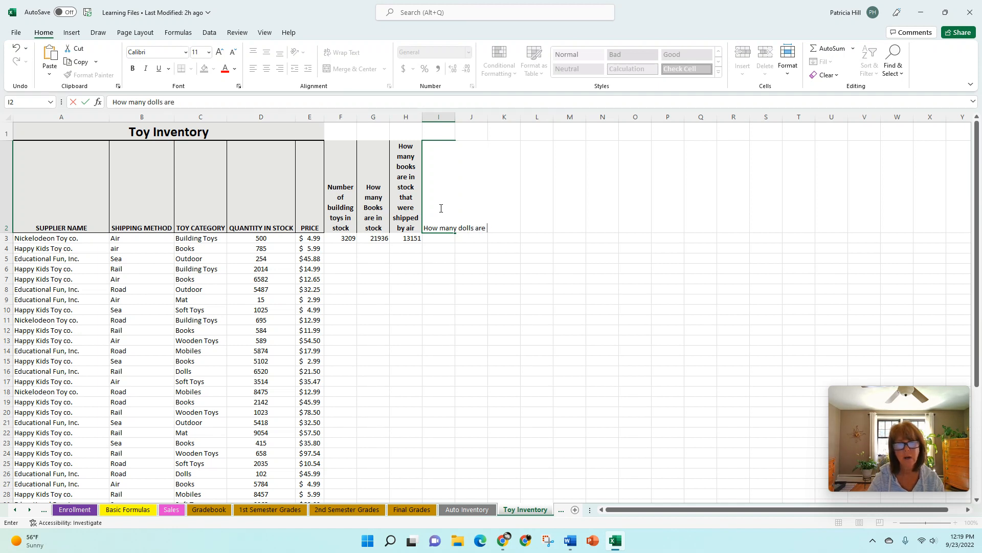
text(instoc)
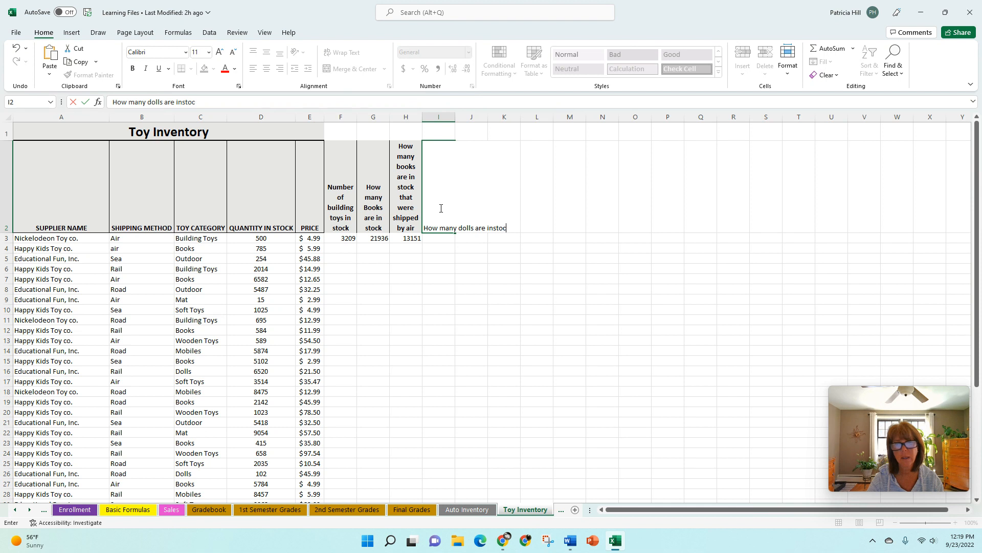
text(k from the )
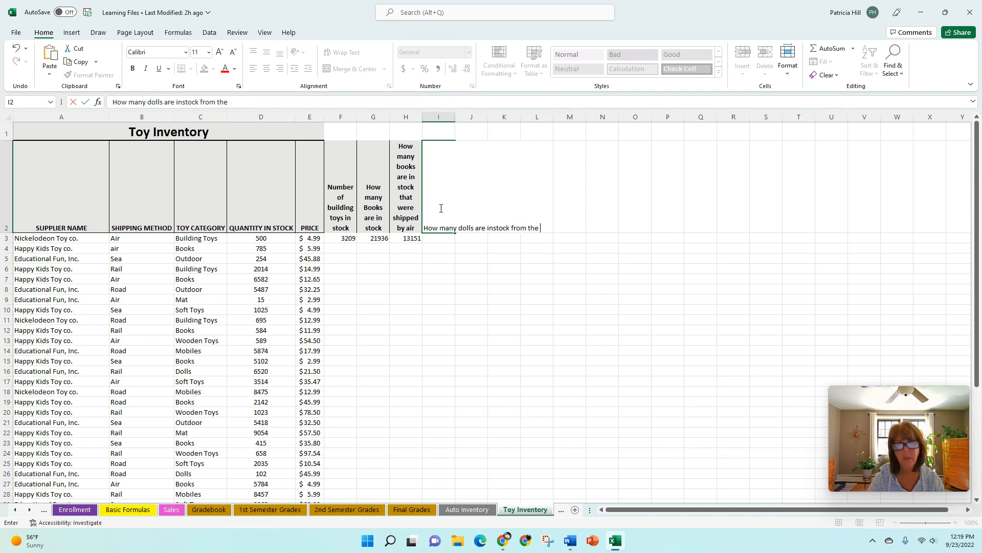
text(Edu)
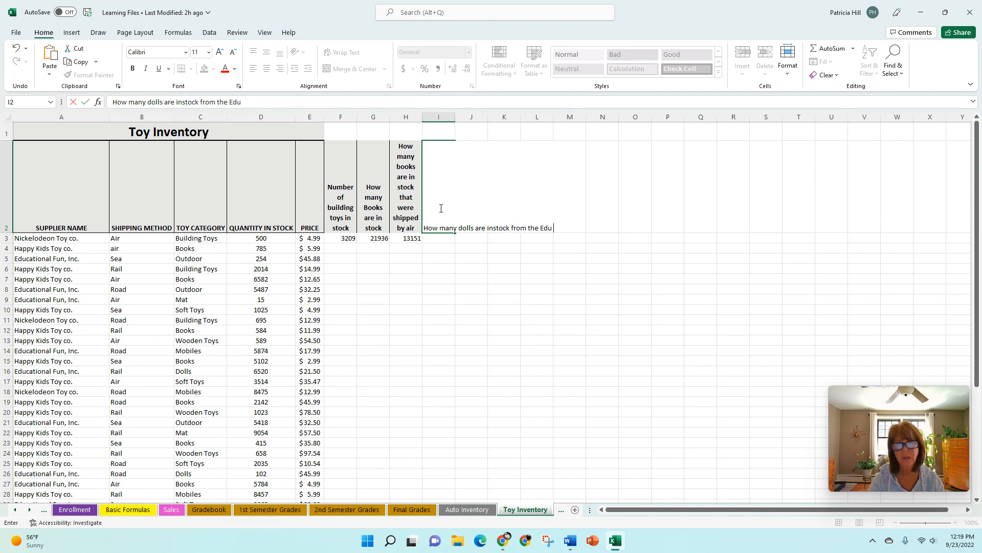
text( Fun inc)
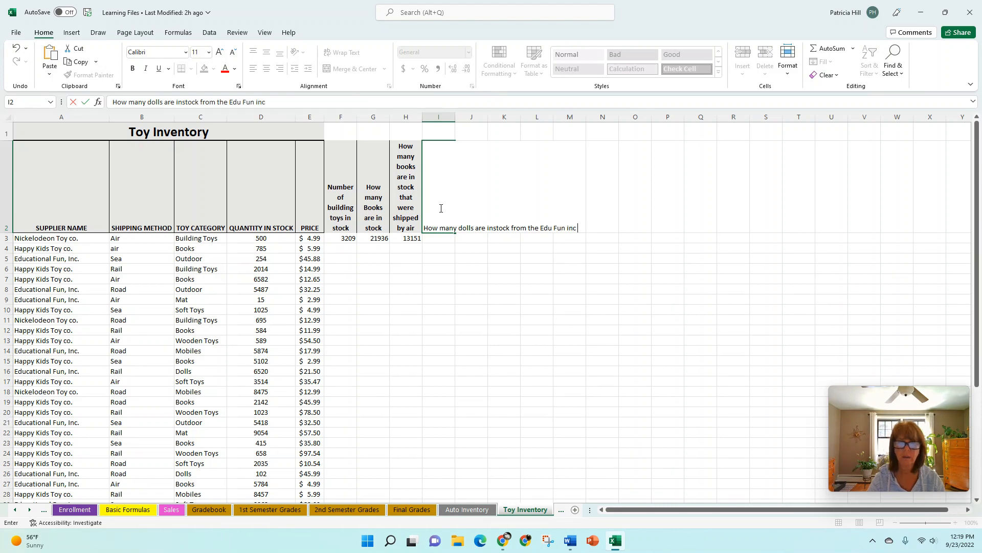
key(Return)
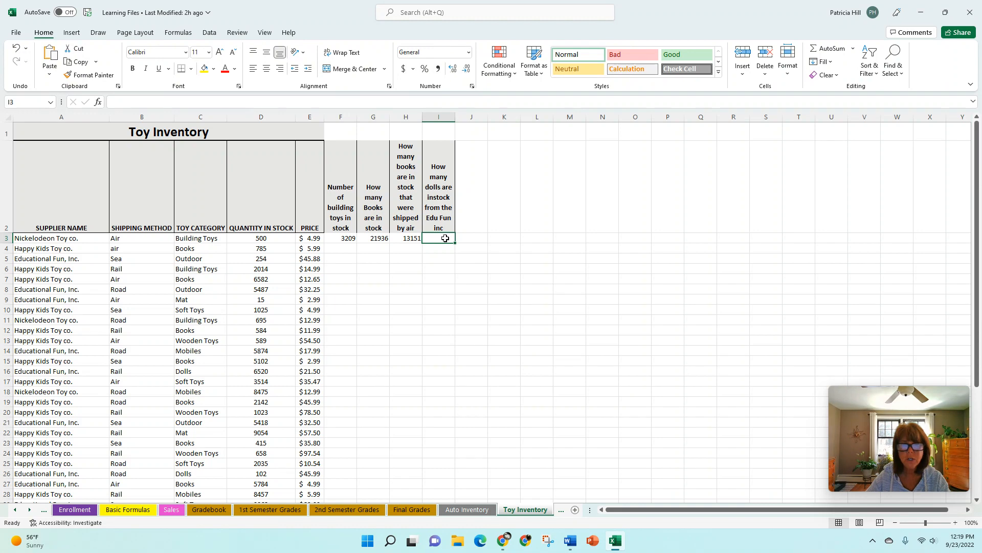
Step: Insert the SUMIFS function in cell I3 with the sum range D3:D52
click(102, 106)
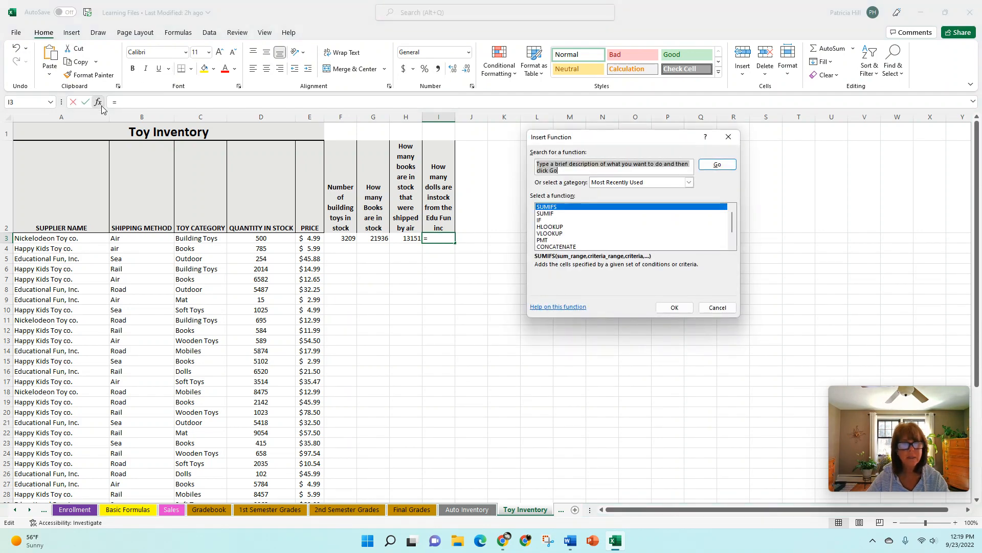
click(552, 208)
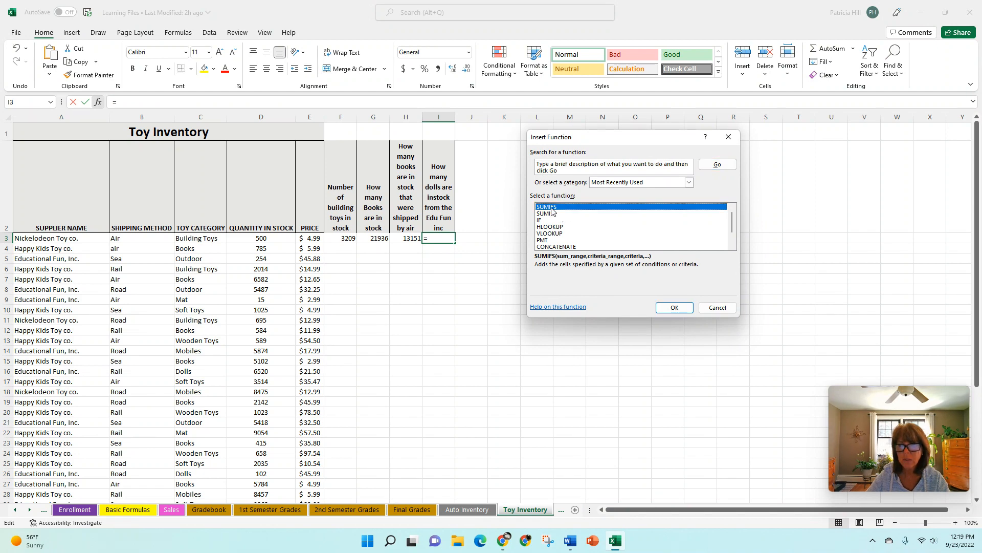
click(678, 307)
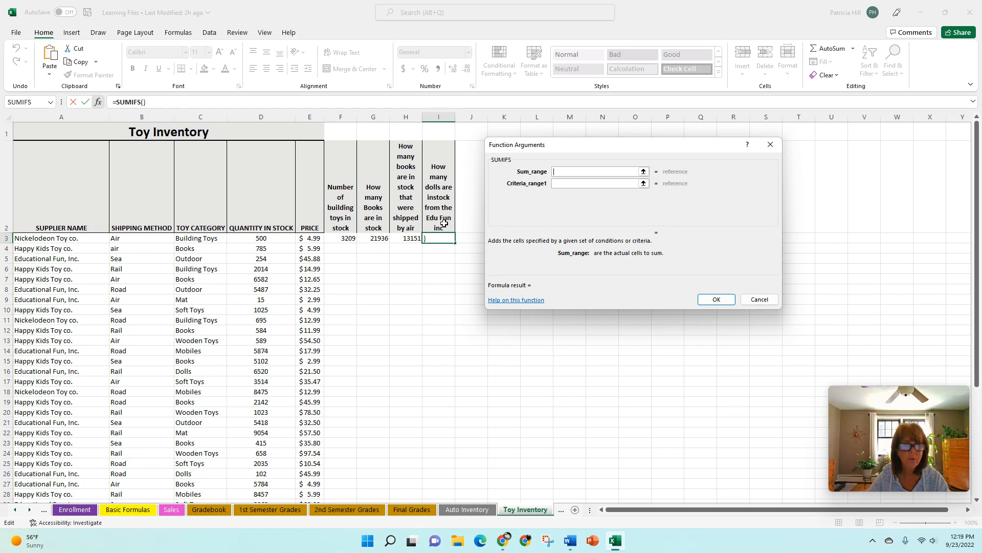
click(269, 238)
drag(269, 238, 264, 478)
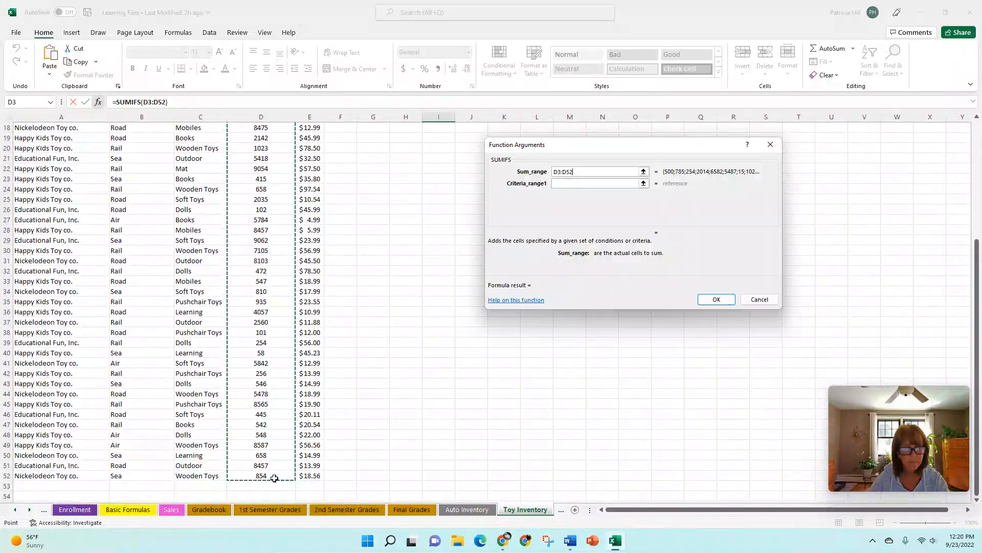
Step: Set the first criteria range to C3:C52 and its criteria to the Dolls cell C26
key(Tab)
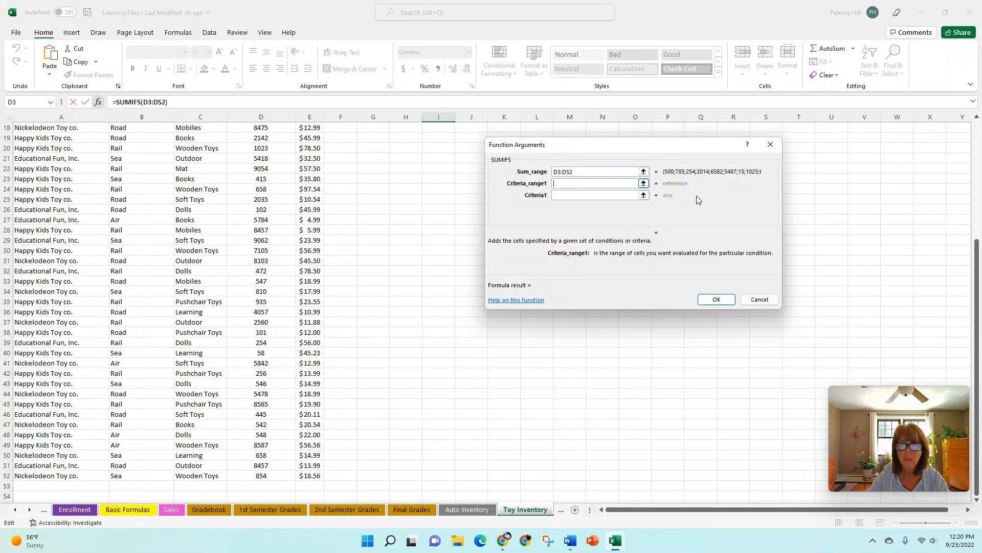
drag(978, 253, 978, 119)
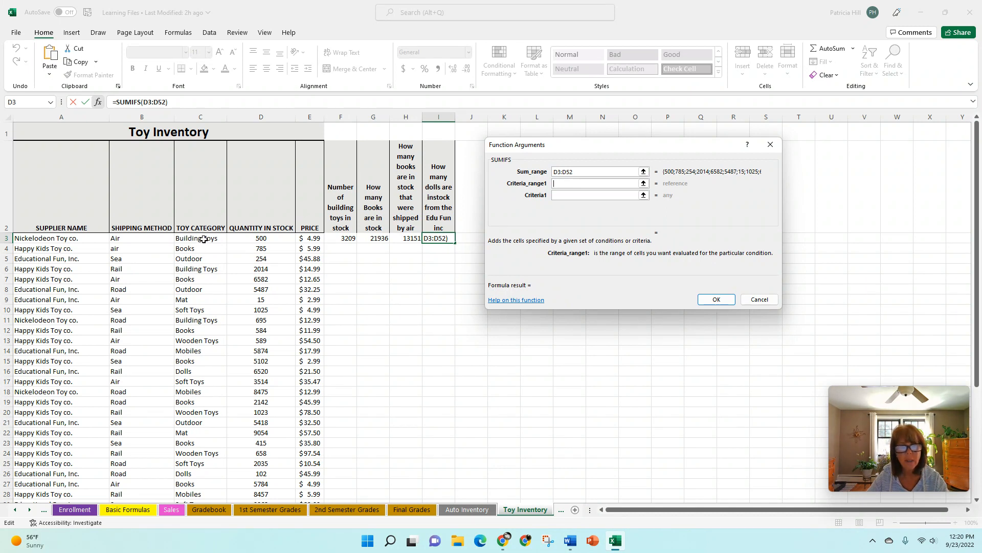
drag(203, 239, 196, 475)
click(582, 196)
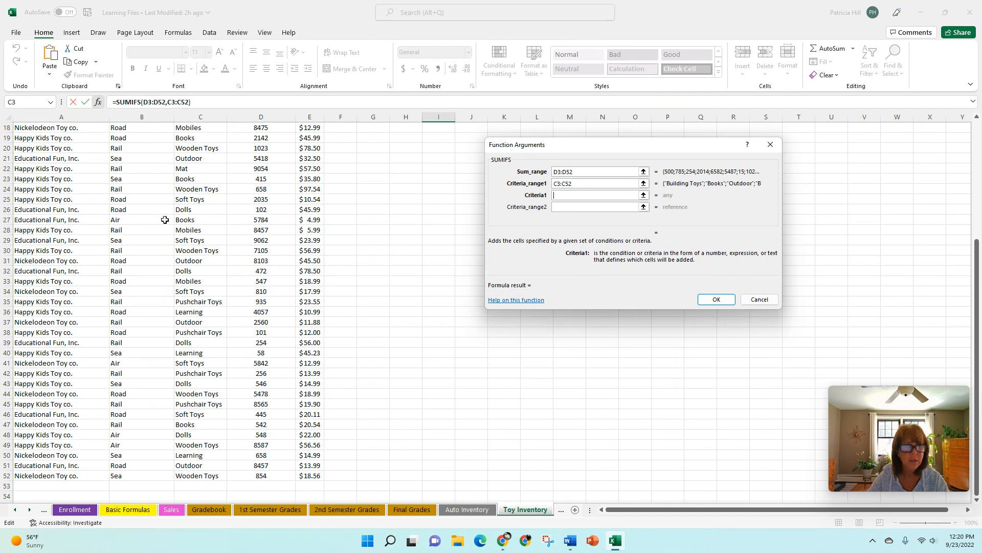
click(180, 211)
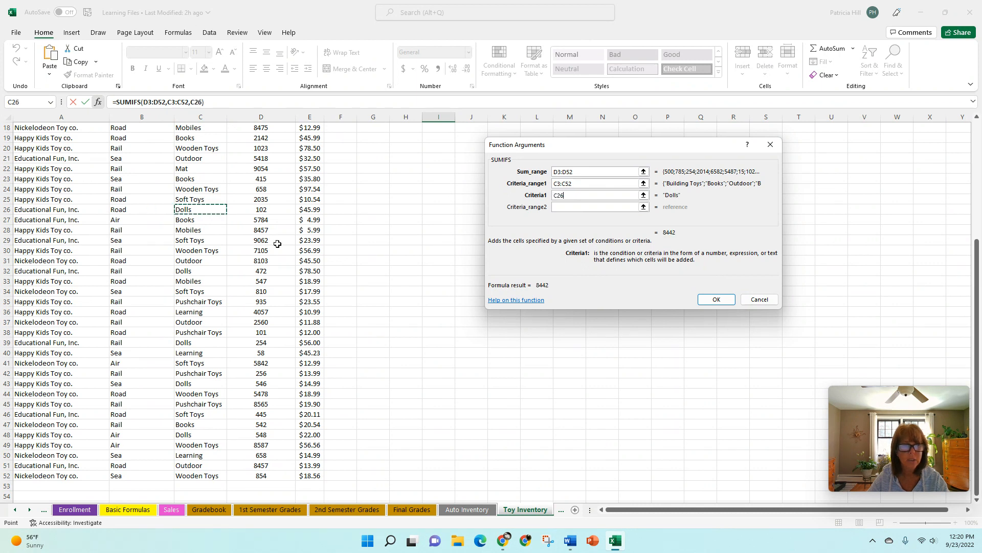
Step: Complete the SUMIFS in I3 with the second criteria range A3:A52 and the Educational Fun, Inc. cell A51 as its criteria
click(569, 208)
drag(974, 265, 981, 146)
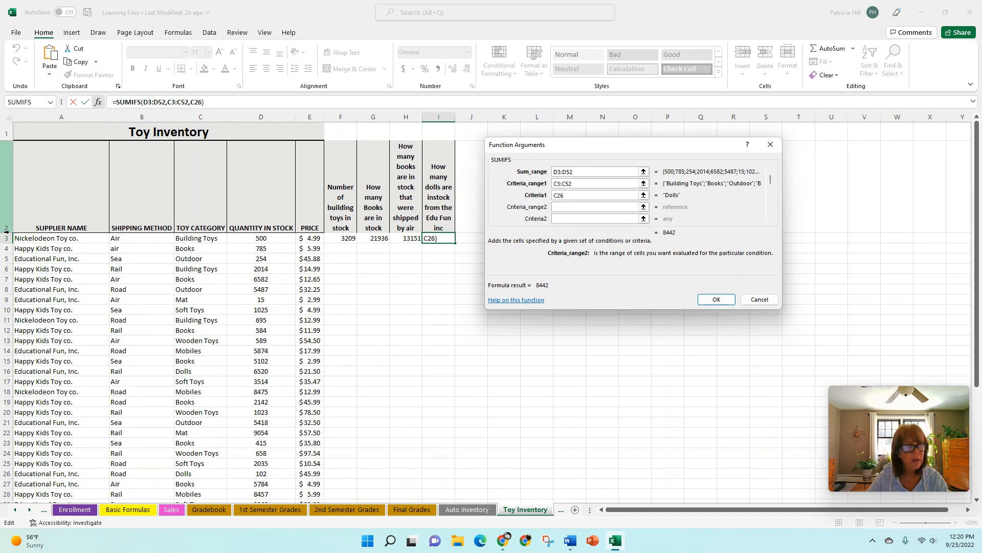
drag(61, 239, 66, 532)
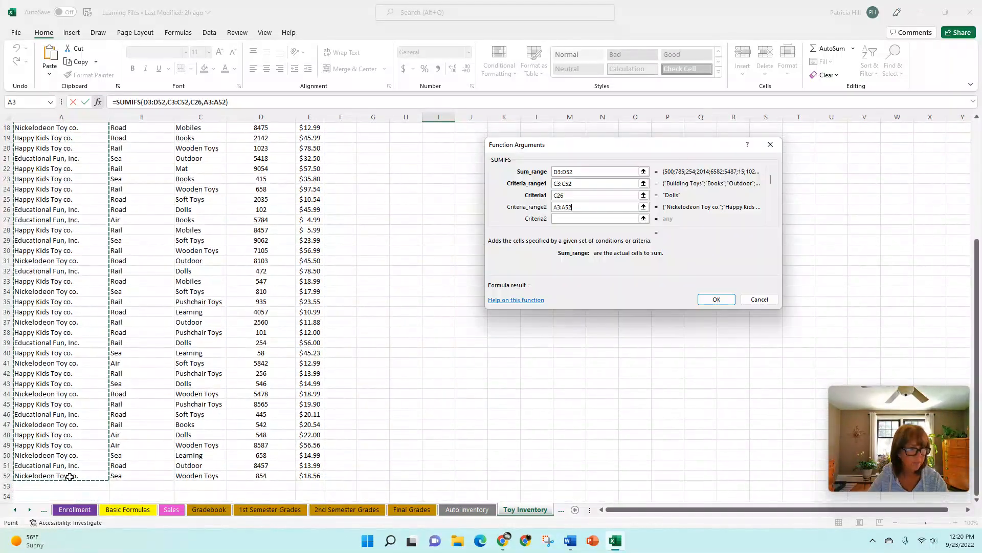
click(574, 218)
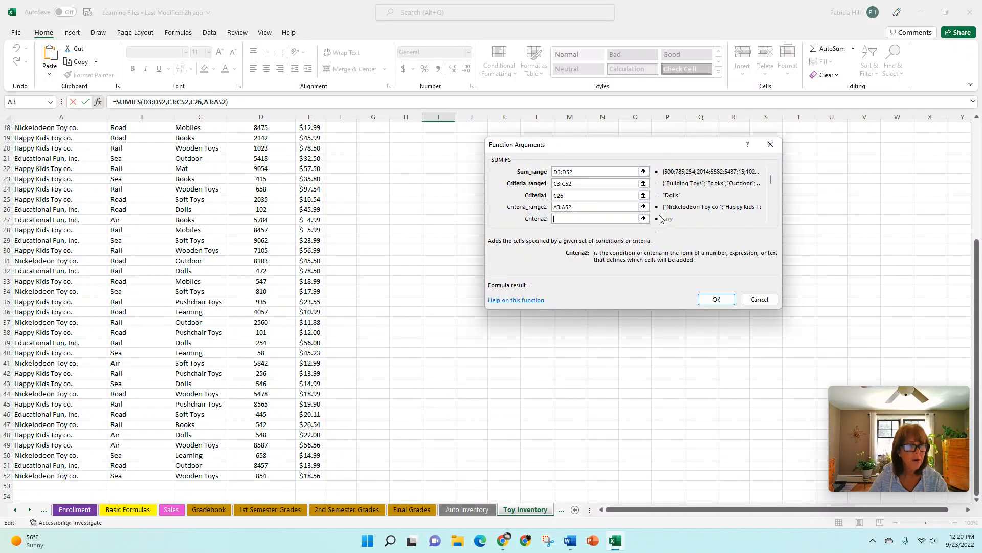
click(60, 468)
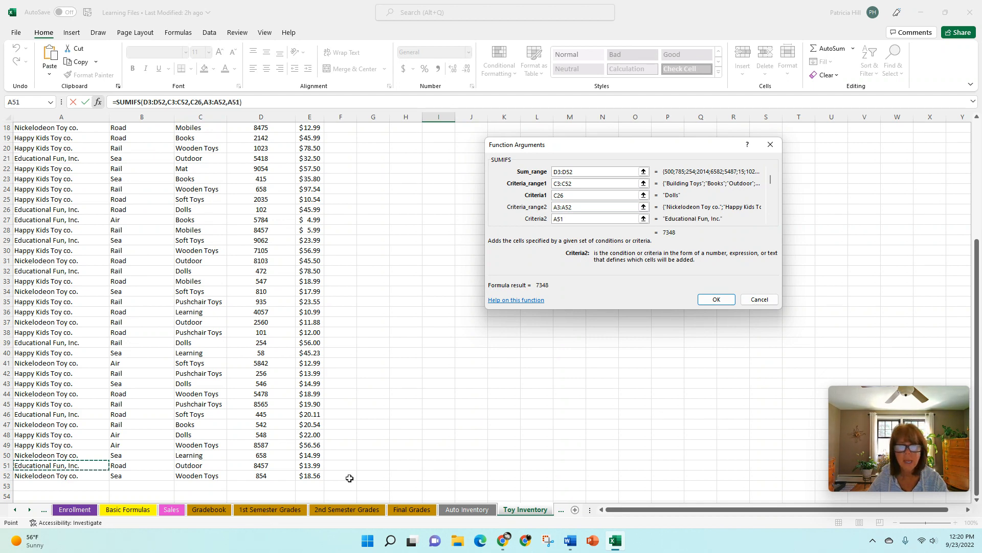
click(703, 296)
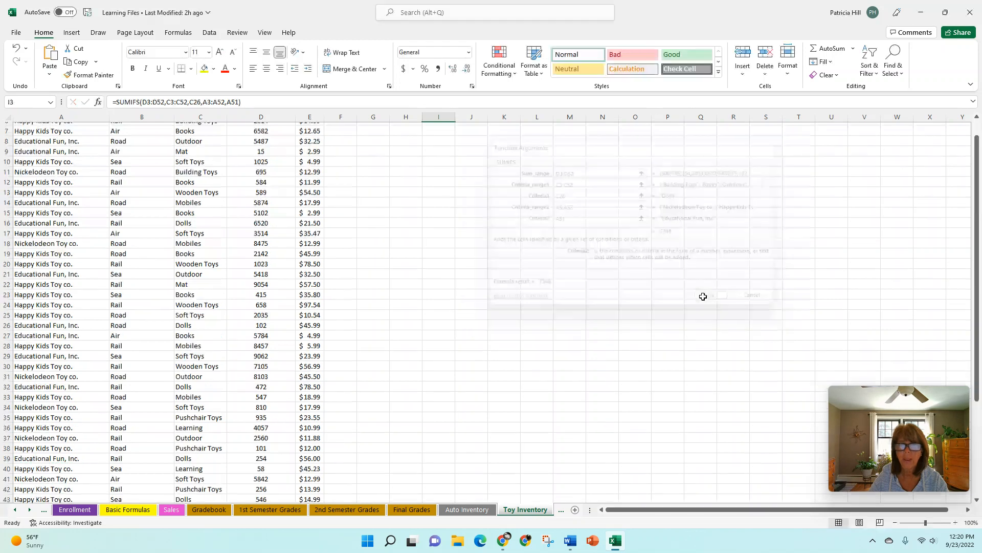
scroll(981, 208, up, 1)
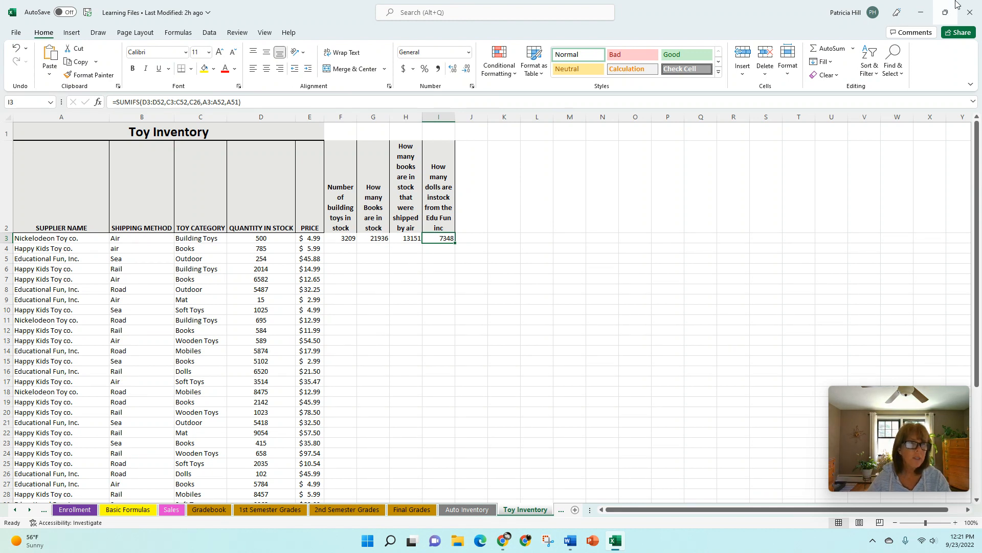
mouse_move(956, 4)
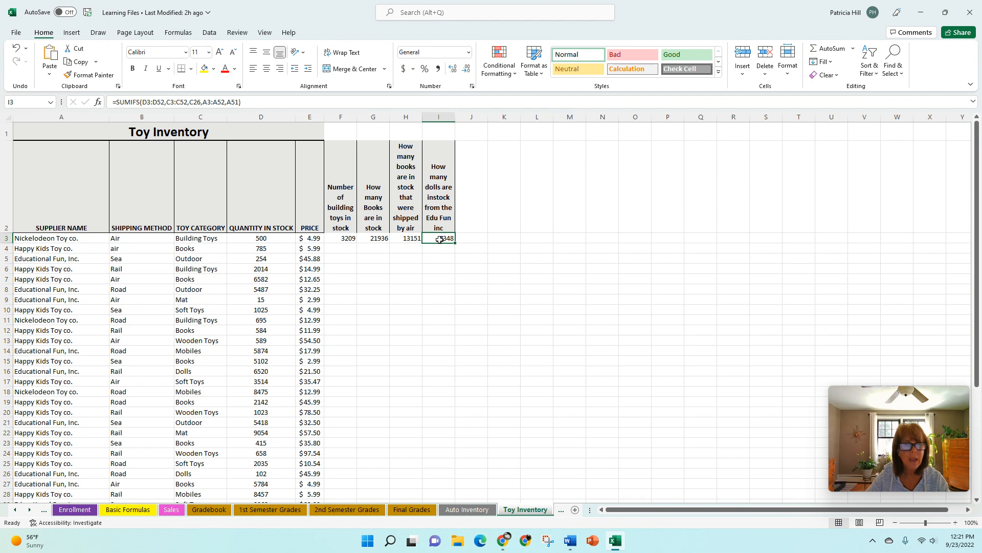
Step: Replace the first criteria of the SUMIFS function in cell I3 with the text "doll"
click(99, 102)
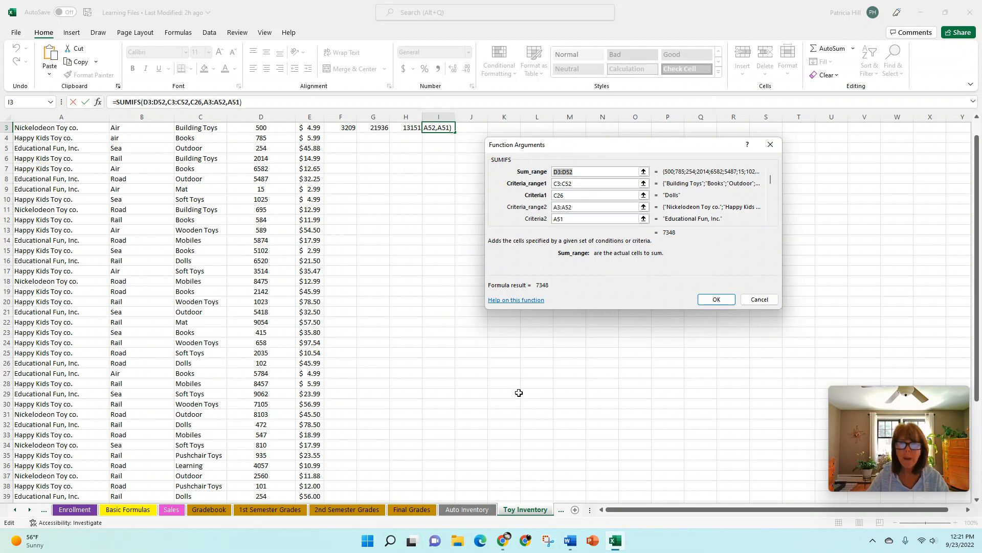
click(564, 196)
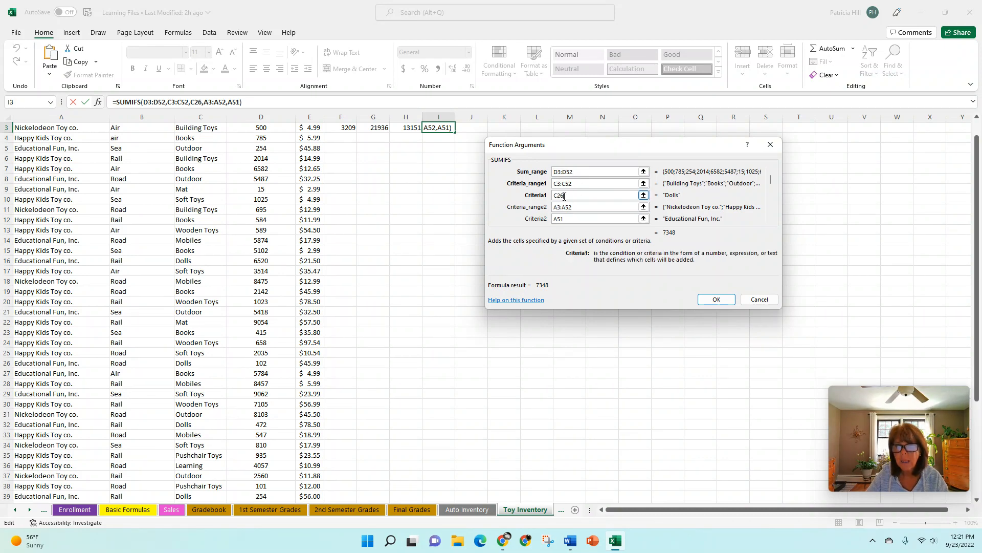
drag(567, 195, 535, 199)
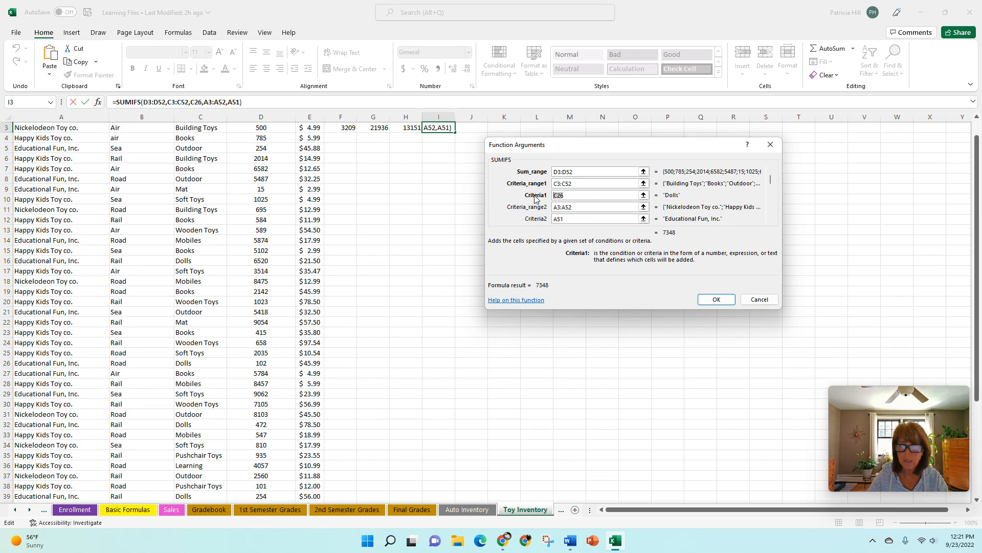
text(doll)
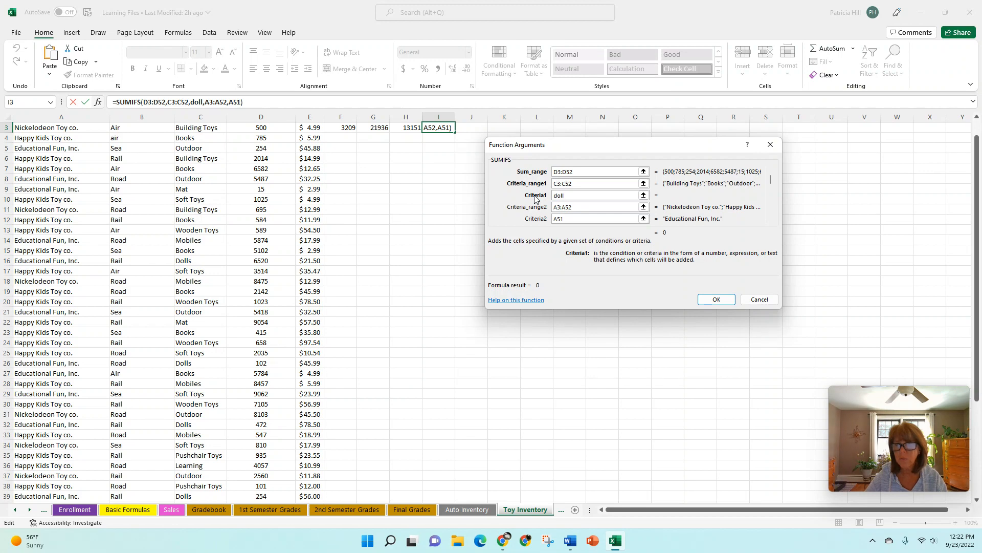
click(716, 303)
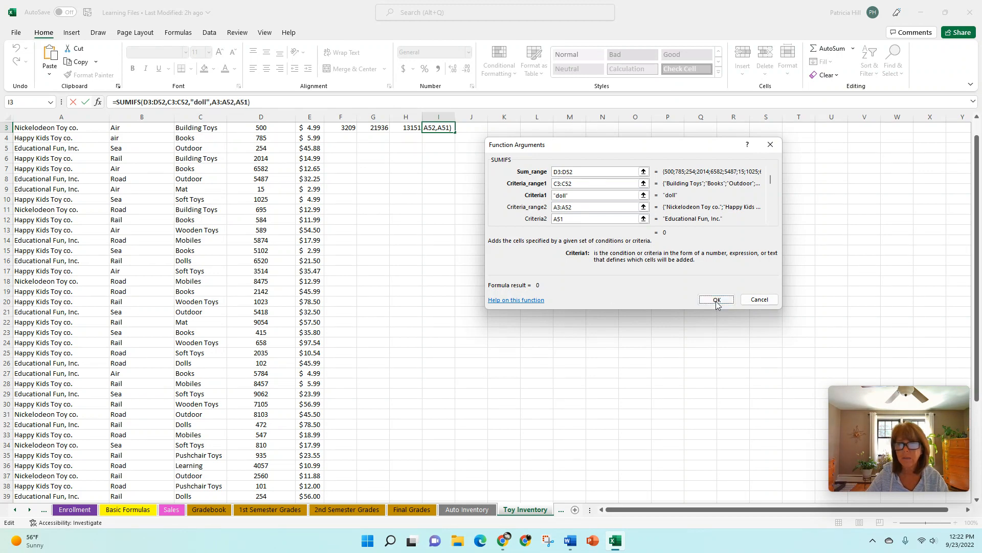
drag(976, 212, 962, 189)
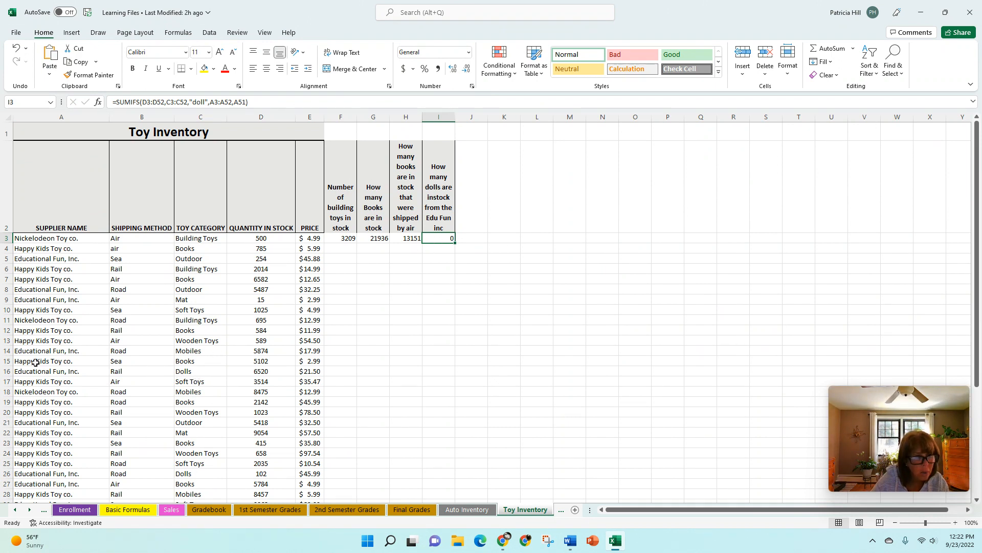
Step: Check the Dolls entry in row 16 and correct the first SUMIFS criteria in I3 to "dolls"
click(6, 371)
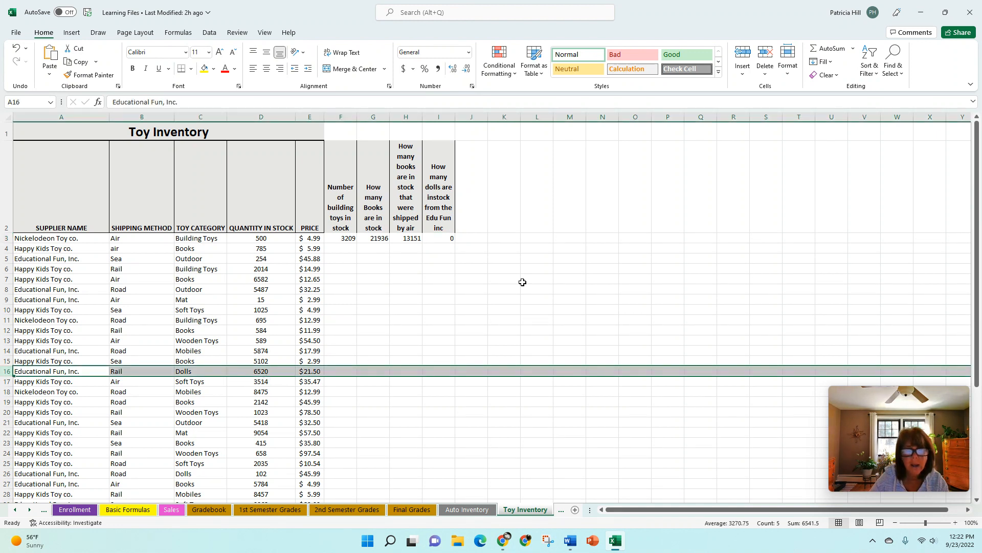
click(447, 241)
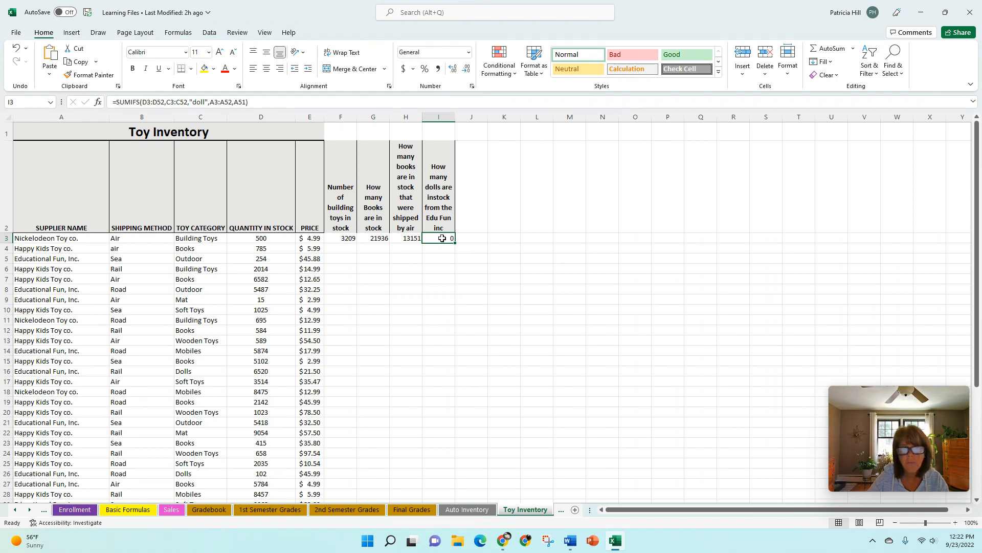
click(98, 103)
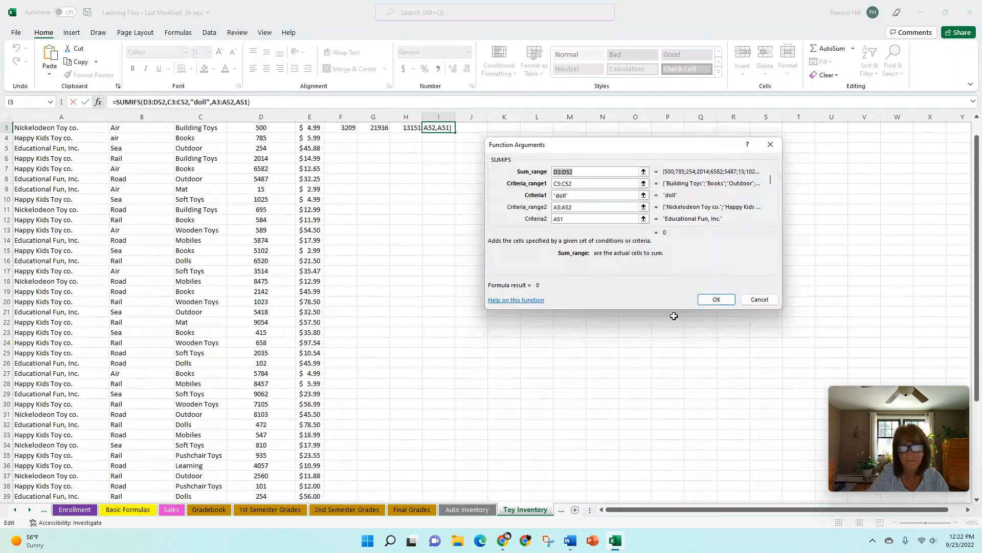
click(566, 196)
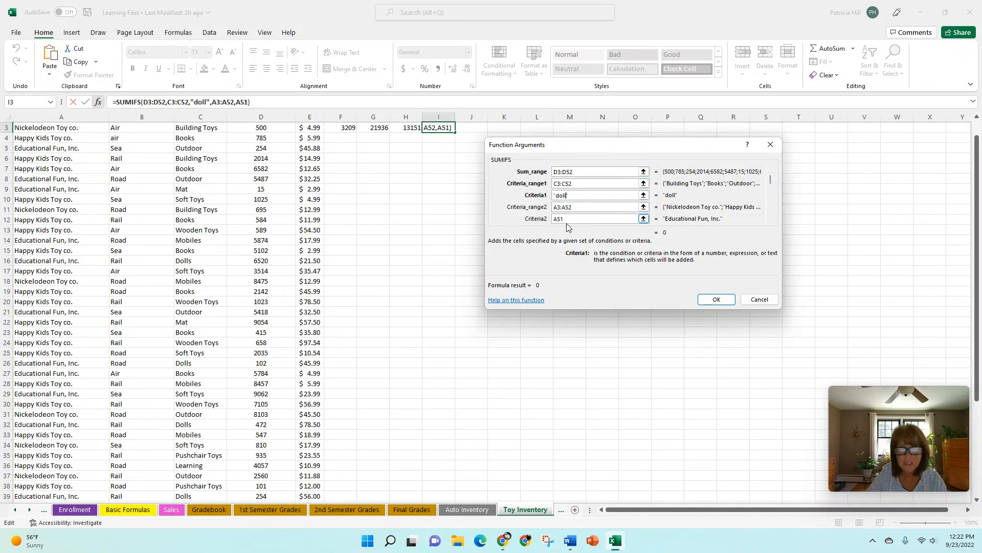
text(s)
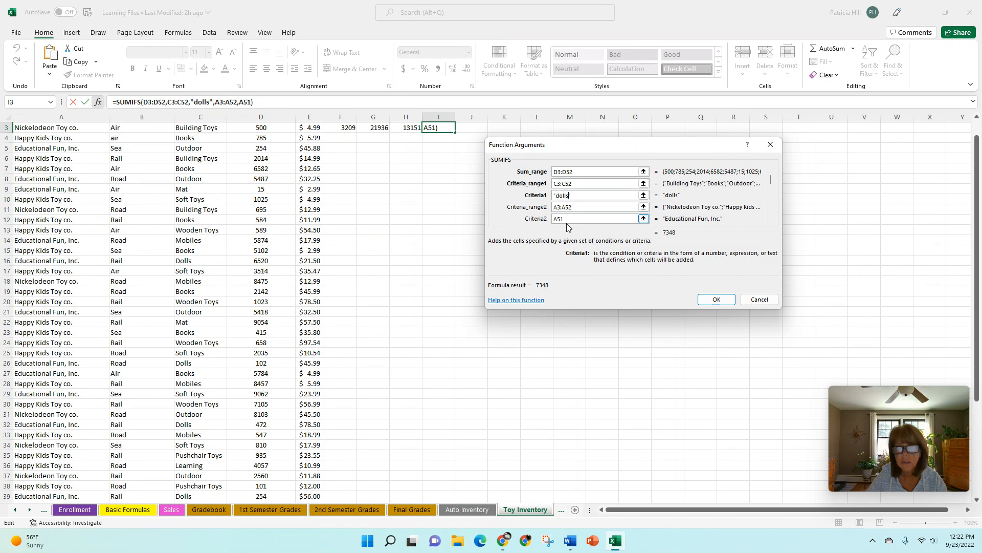
click(711, 299)
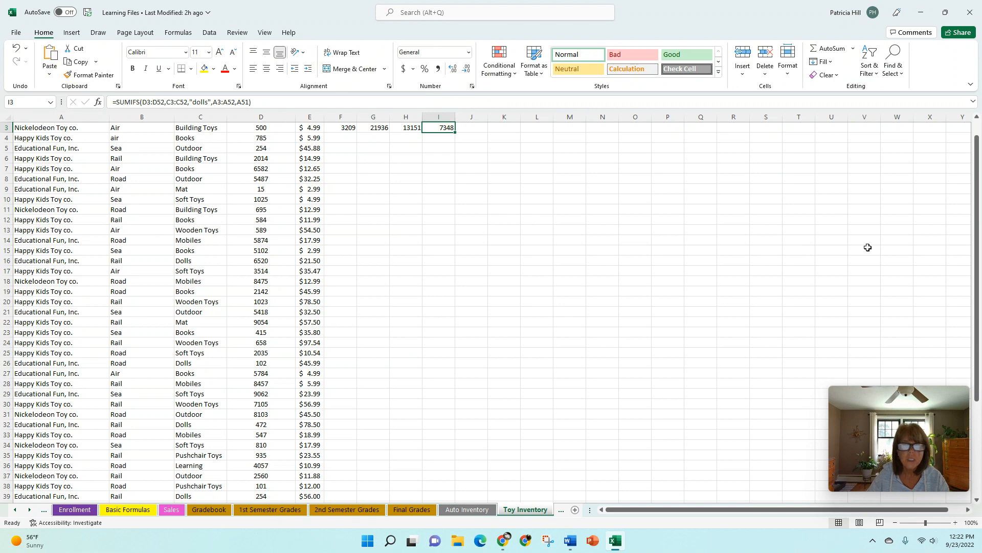
drag(980, 213, 981, 201)
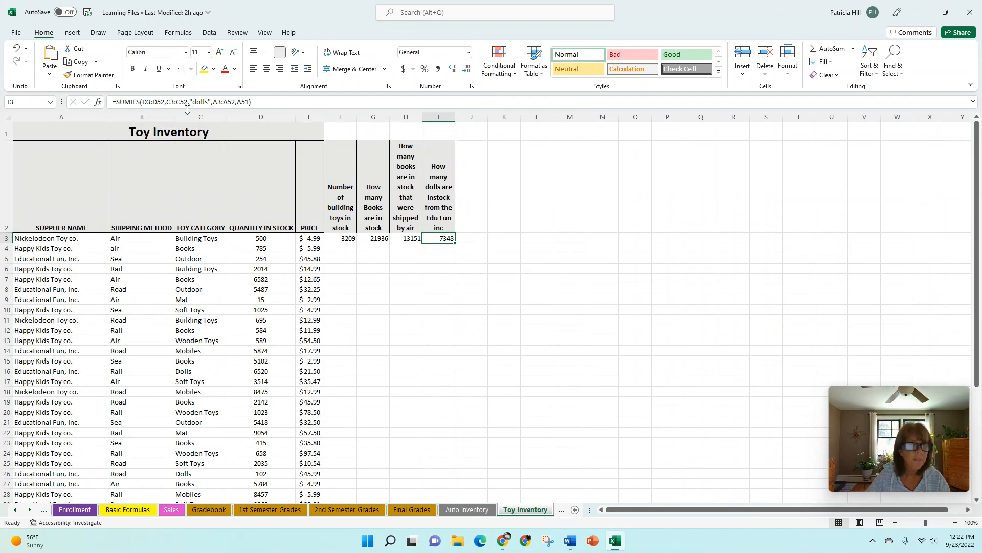
Step: Review the function arguments of the SUMIFS formula in cell I3 without changing them
click(97, 102)
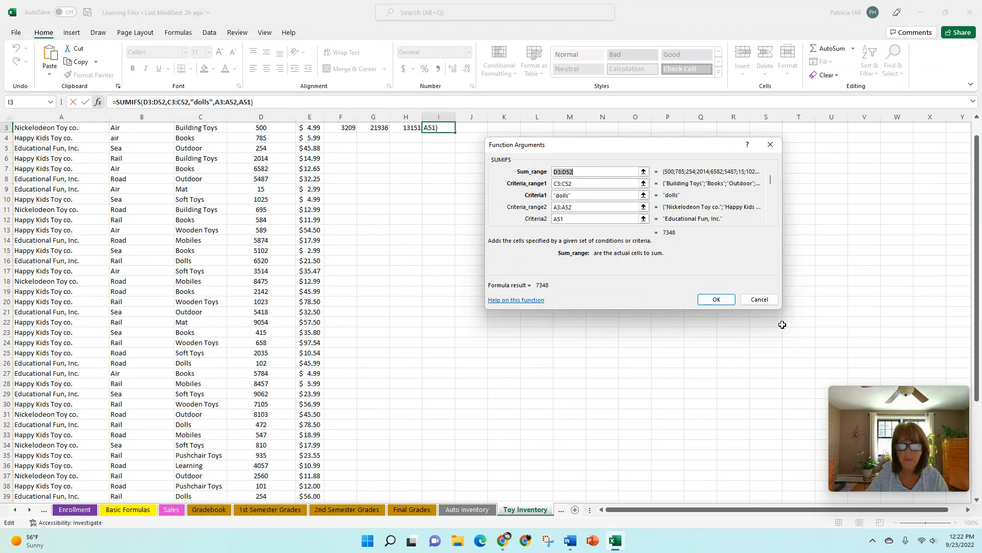
click(759, 300)
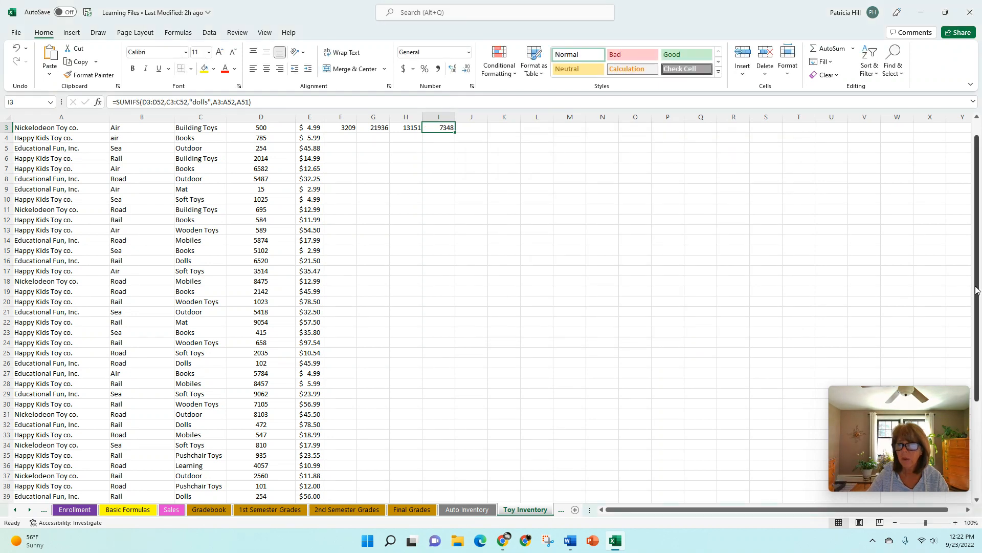
scroll(978, 291, up, 1)
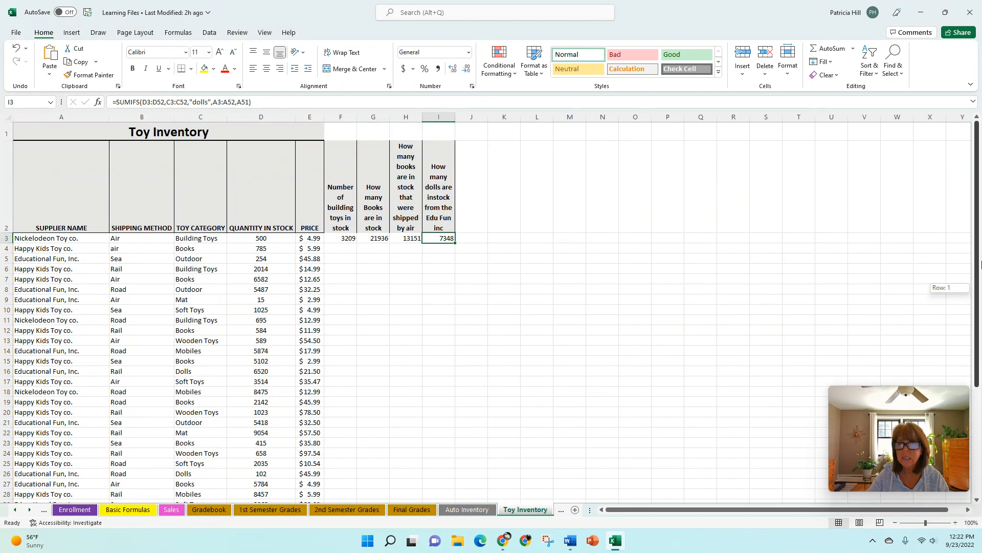
Step: Examine the range and criteria arguments of the SUMIF formula in cell G3, leaving the formula as it is
click(371, 240)
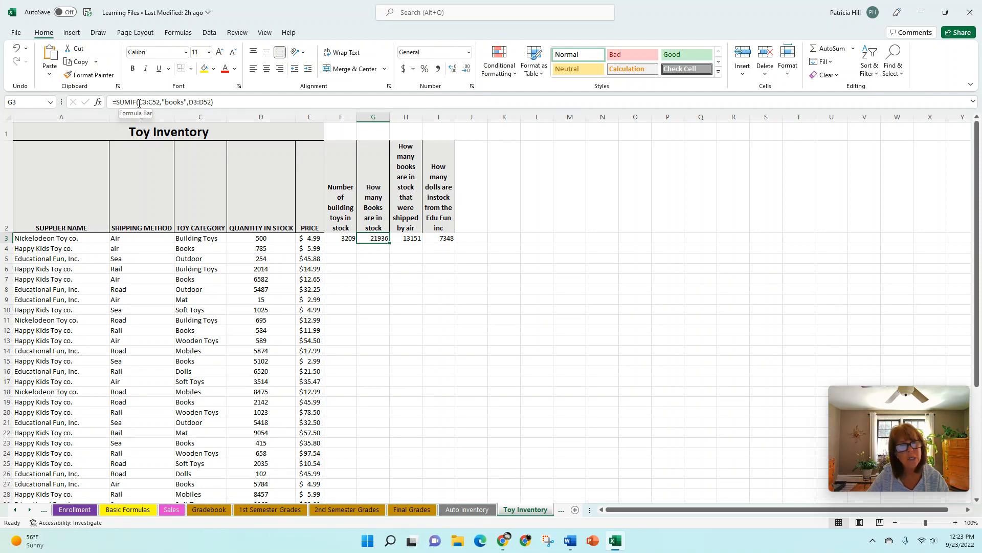
drag(139, 103, 160, 103)
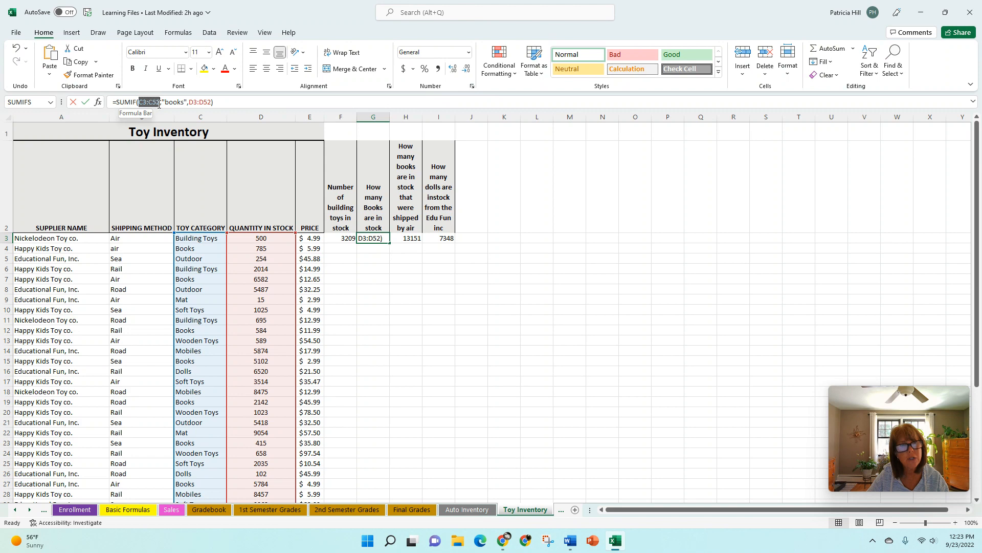
click(169, 103)
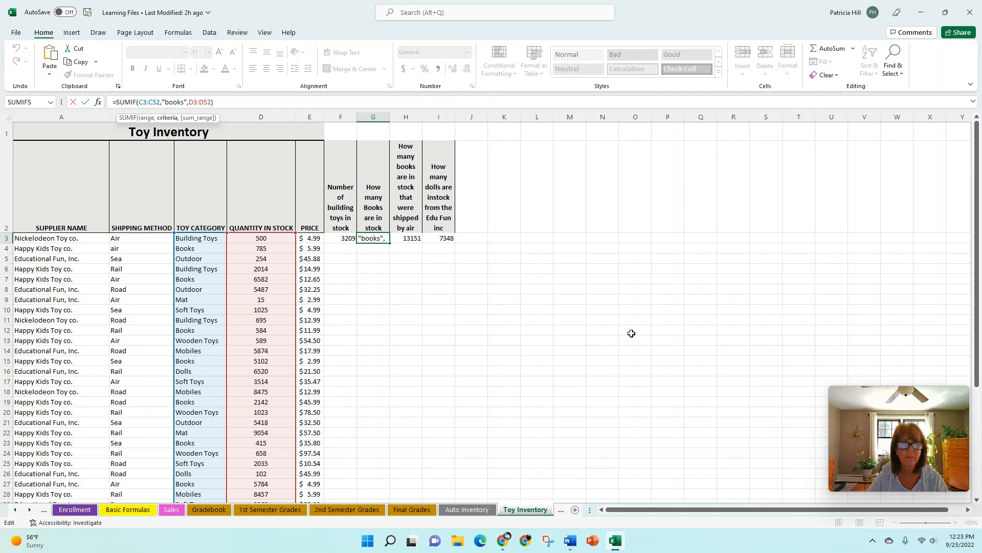
right_click(721, 412)
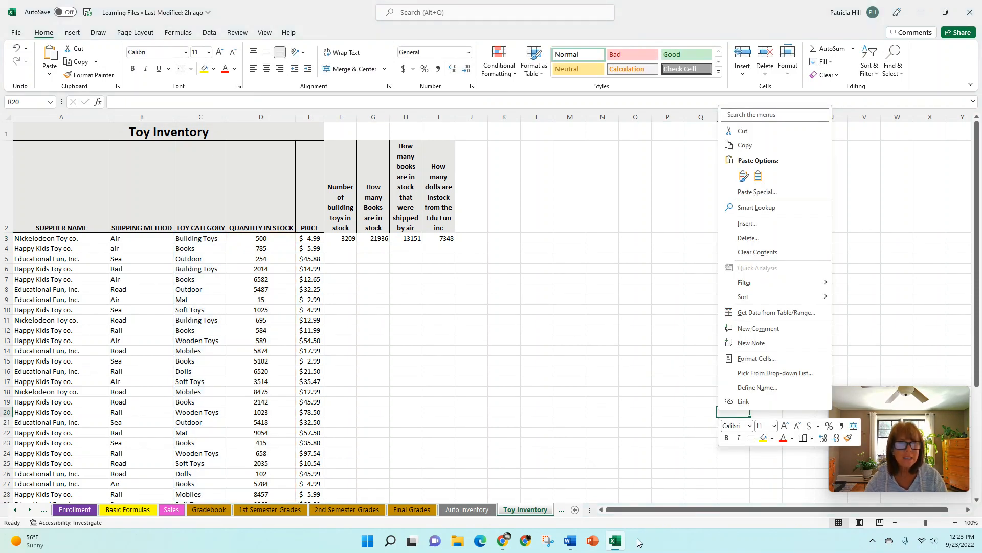
key(Escape)
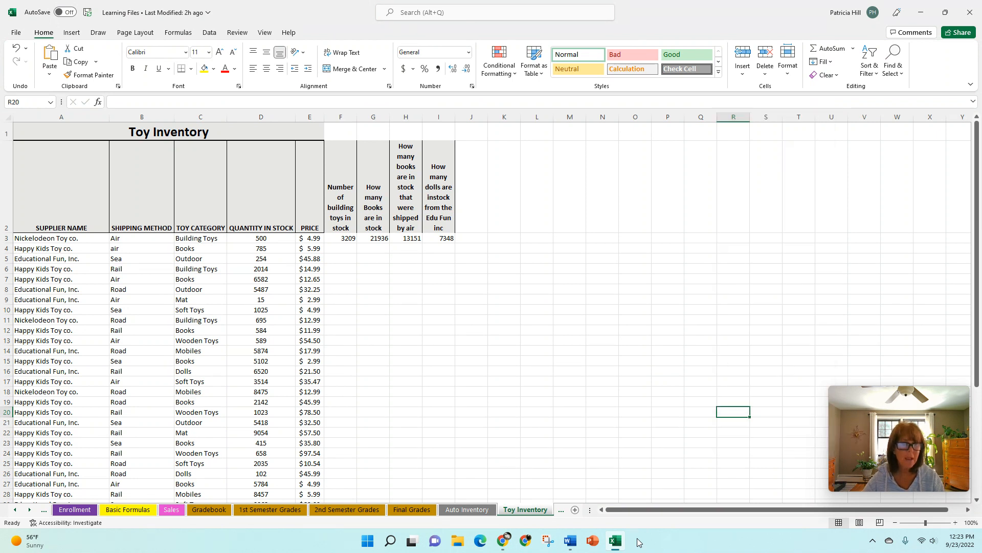